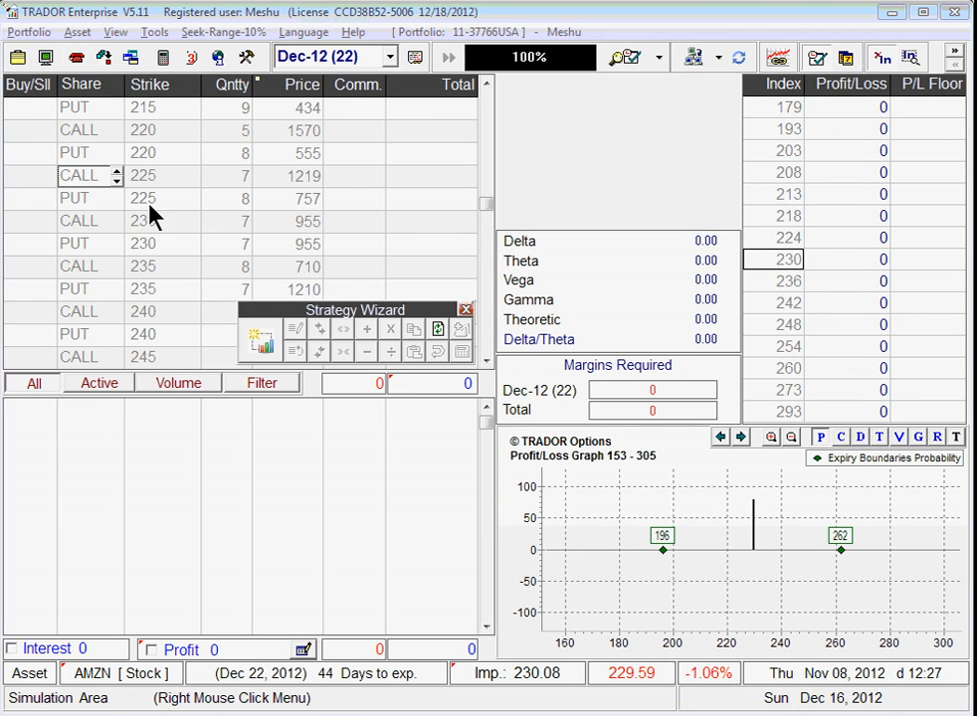
Step: Import the AMZN options chain from Trador Site, updating prices to 16 December 2012
click(718, 60)
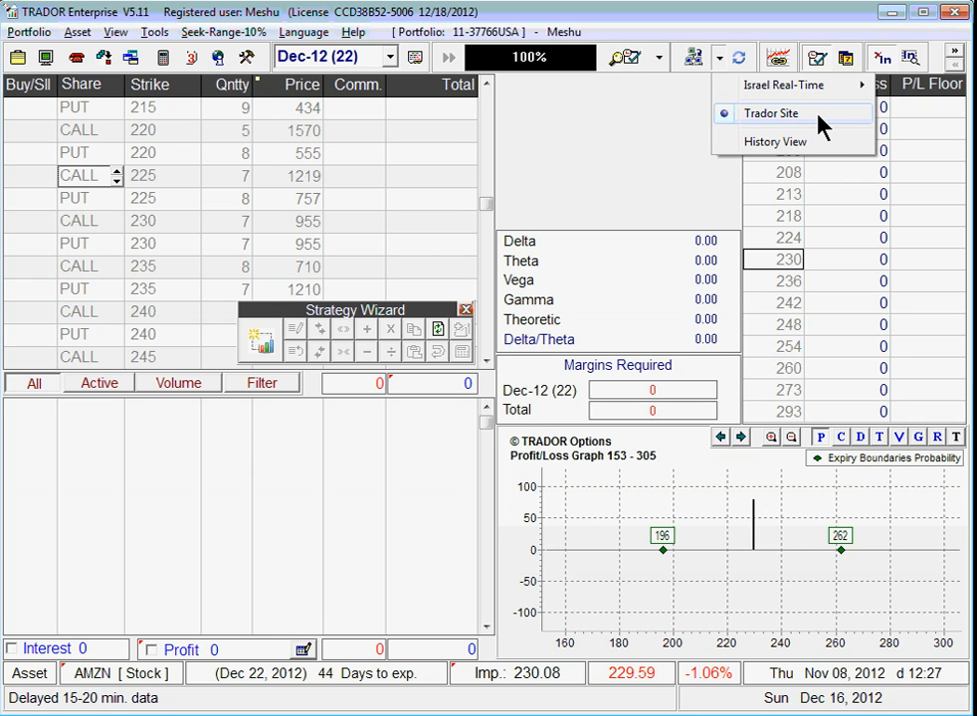
click(649, 158)
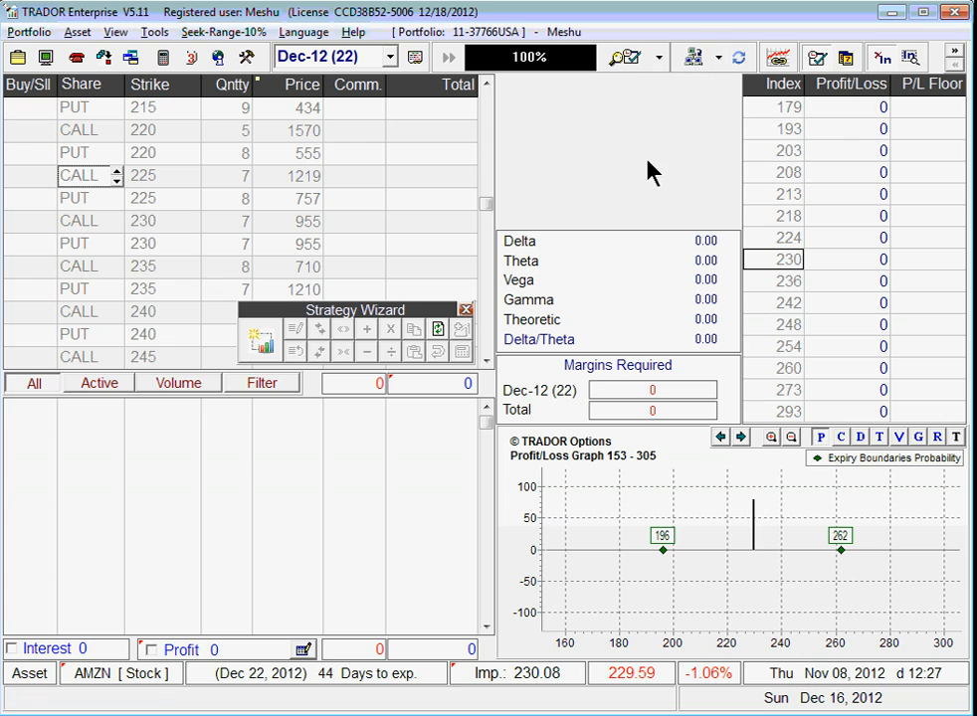
click(693, 66)
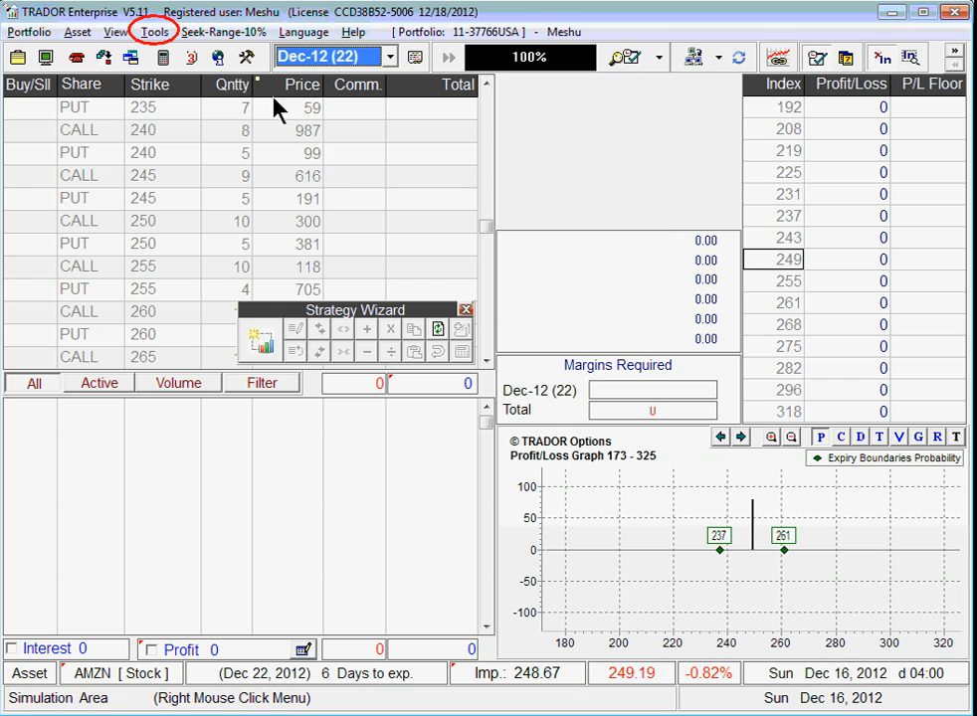
Step: Set Dynamic Server 1 as the Market-Link data server in Config and Info
click(155, 32)
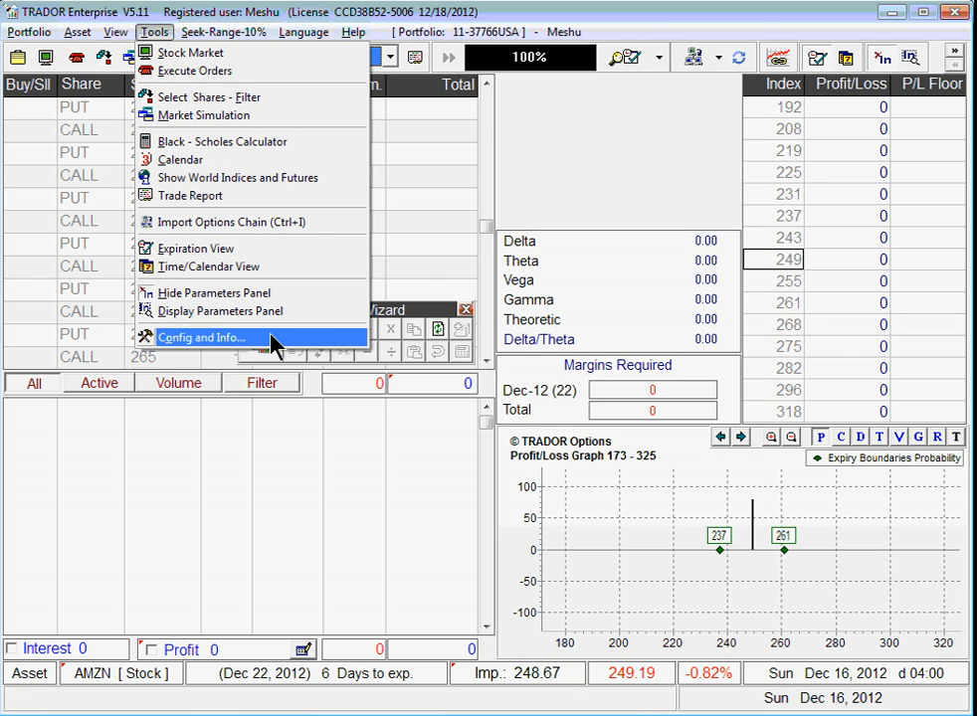
click(393, 225)
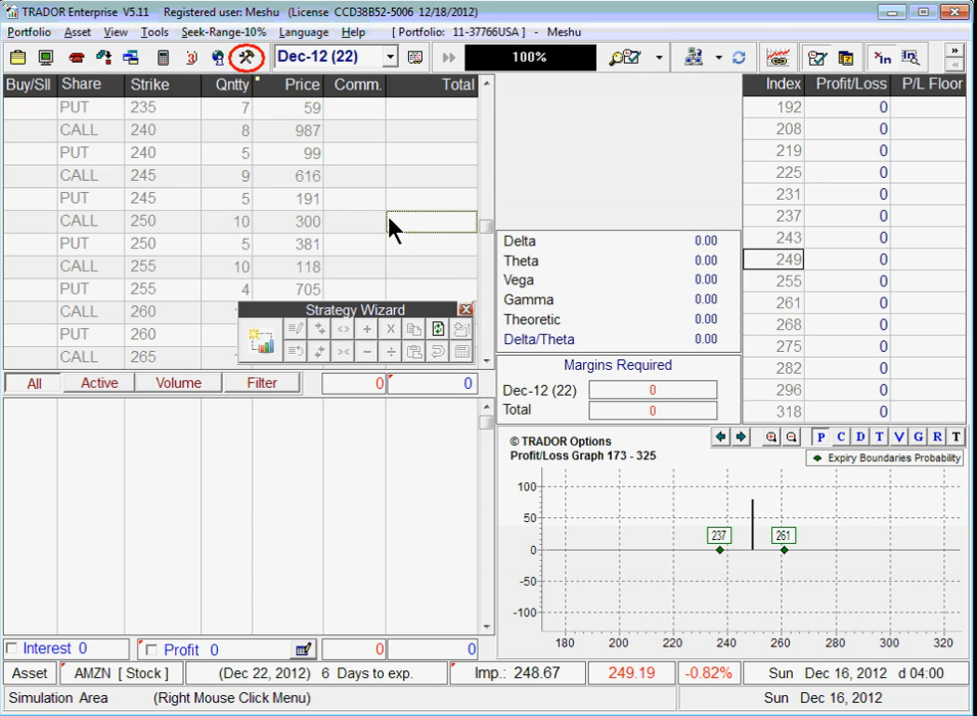
click(246, 63)
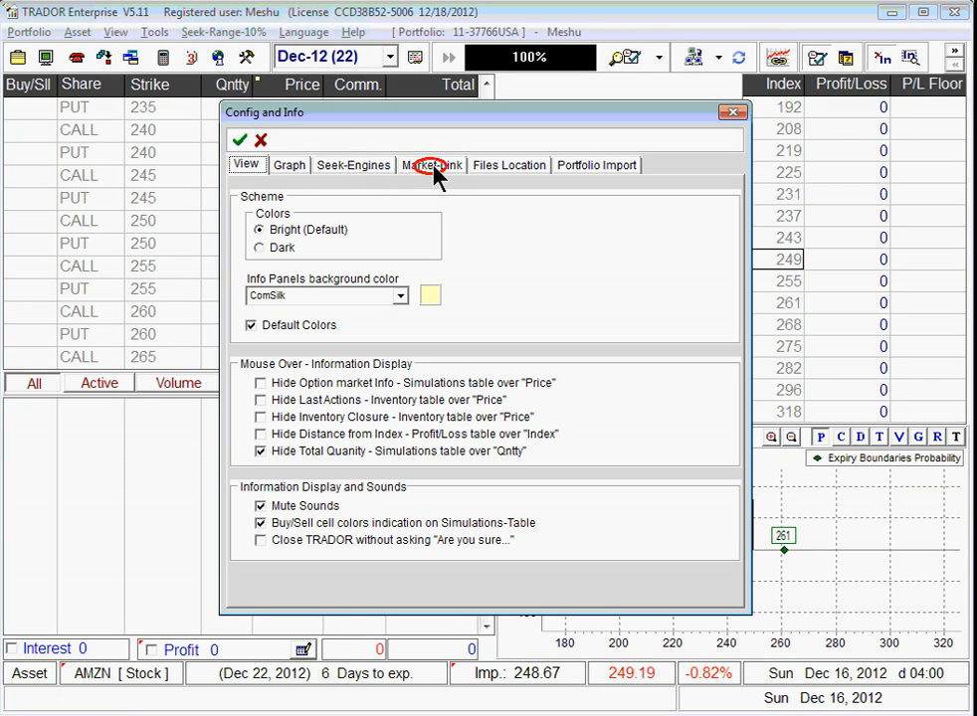
click(434, 167)
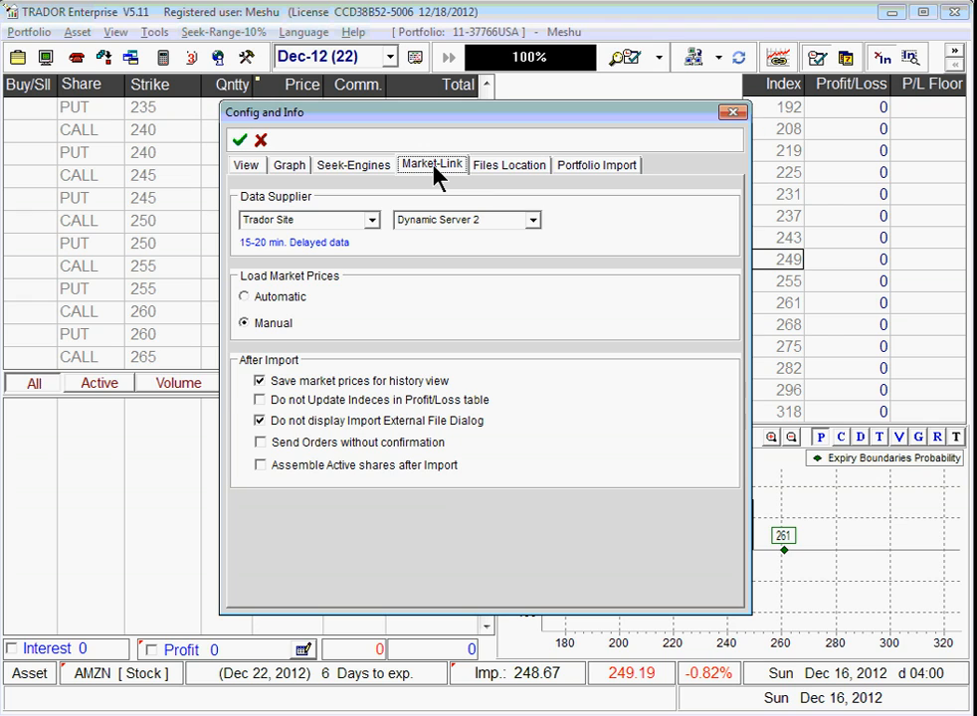
click(534, 221)
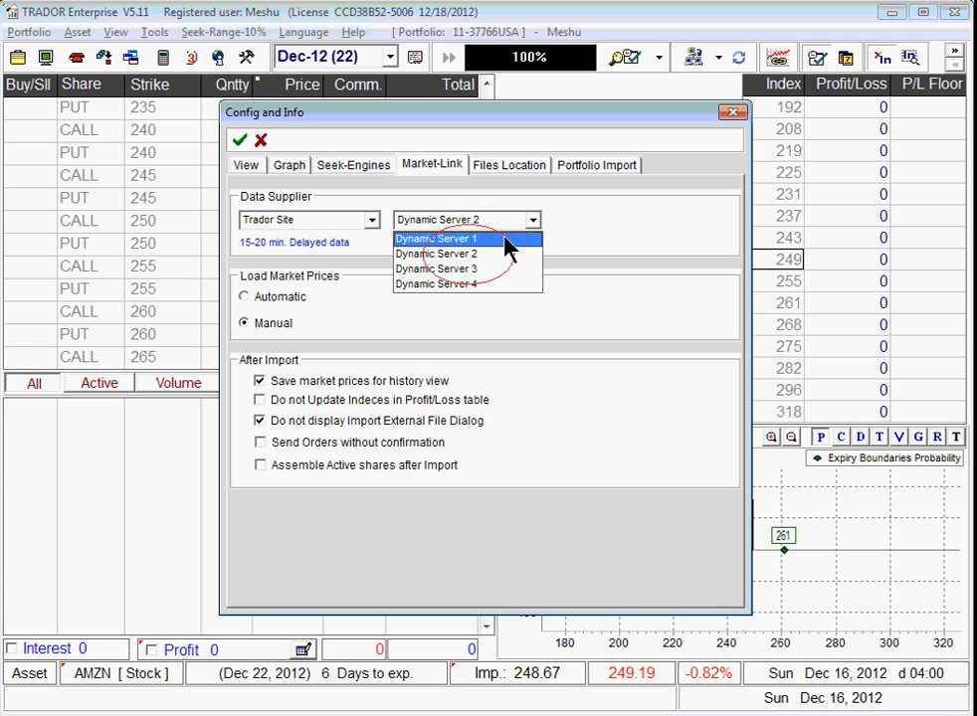
click(509, 241)
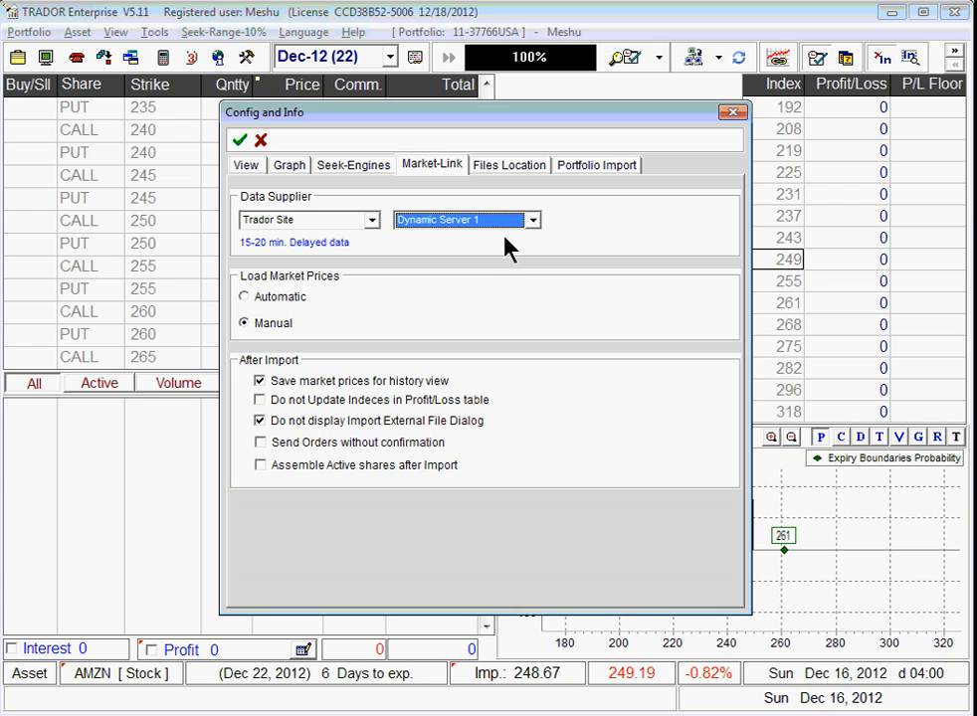
click(243, 142)
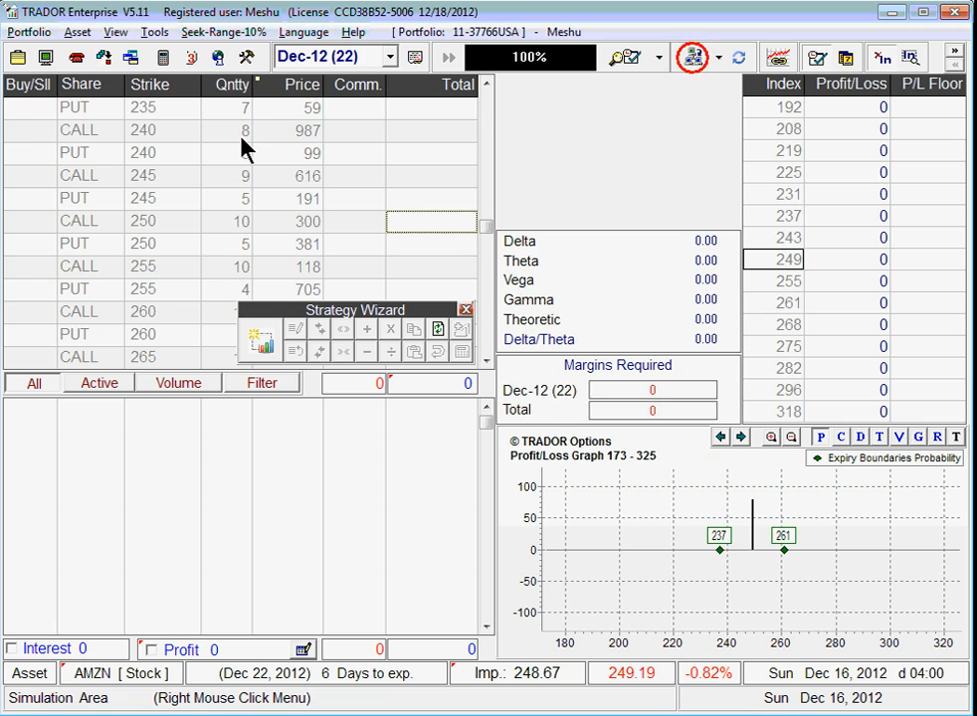
Step: Re-import the AMZN options chain from Dynamic Server 1 and bring up the Portfolio menu
click(693, 58)
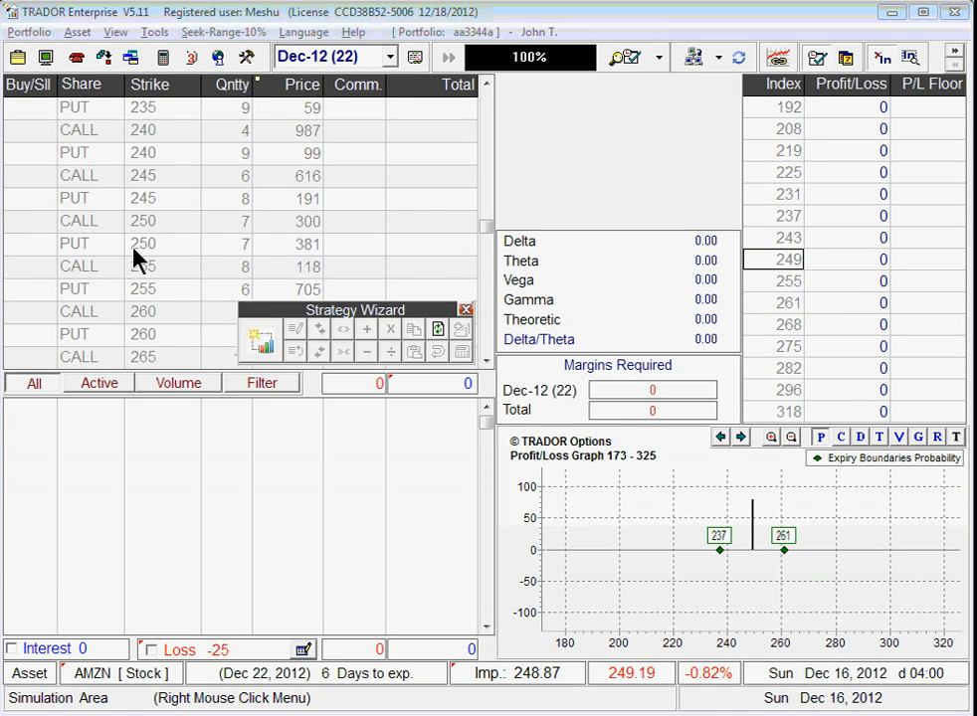
click(27, 33)
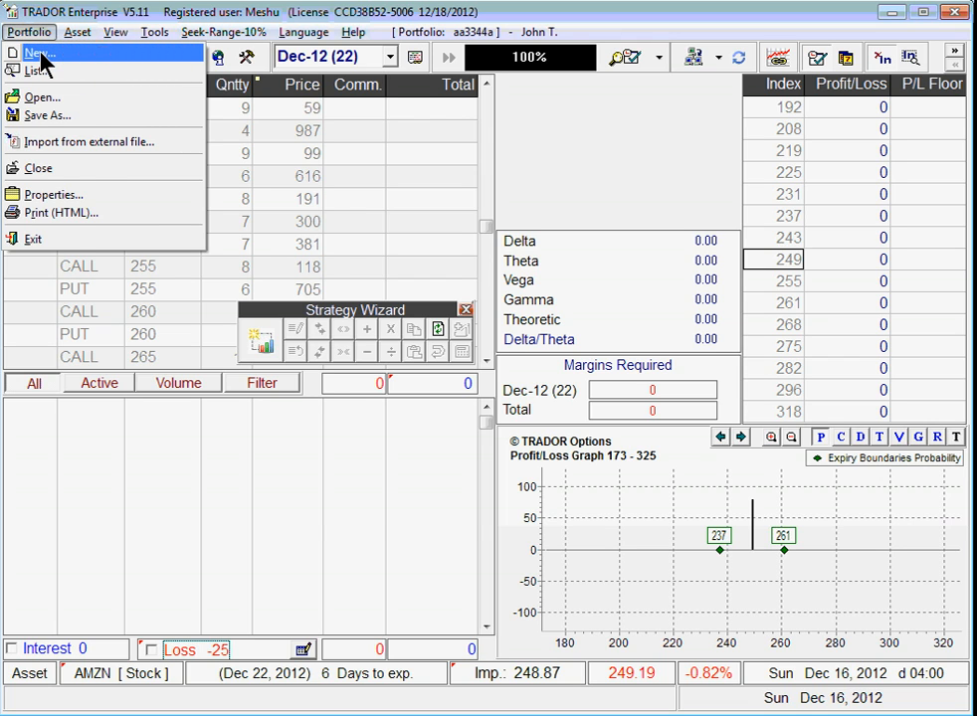
Step: Start a new portfolio with the client's name, account number and 3% credit interest
click(42, 54)
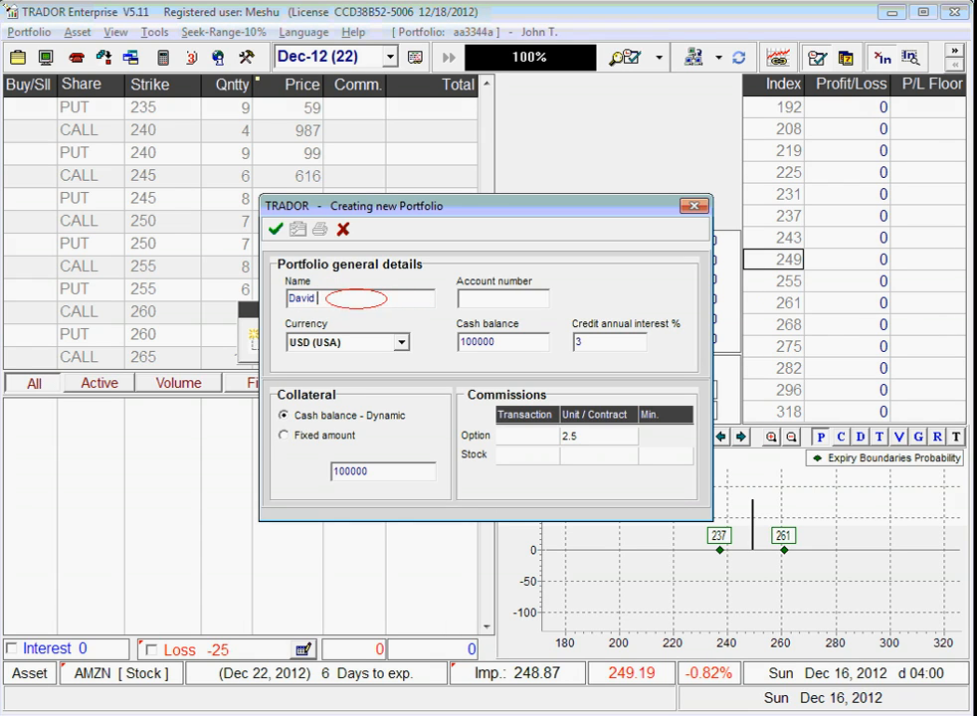
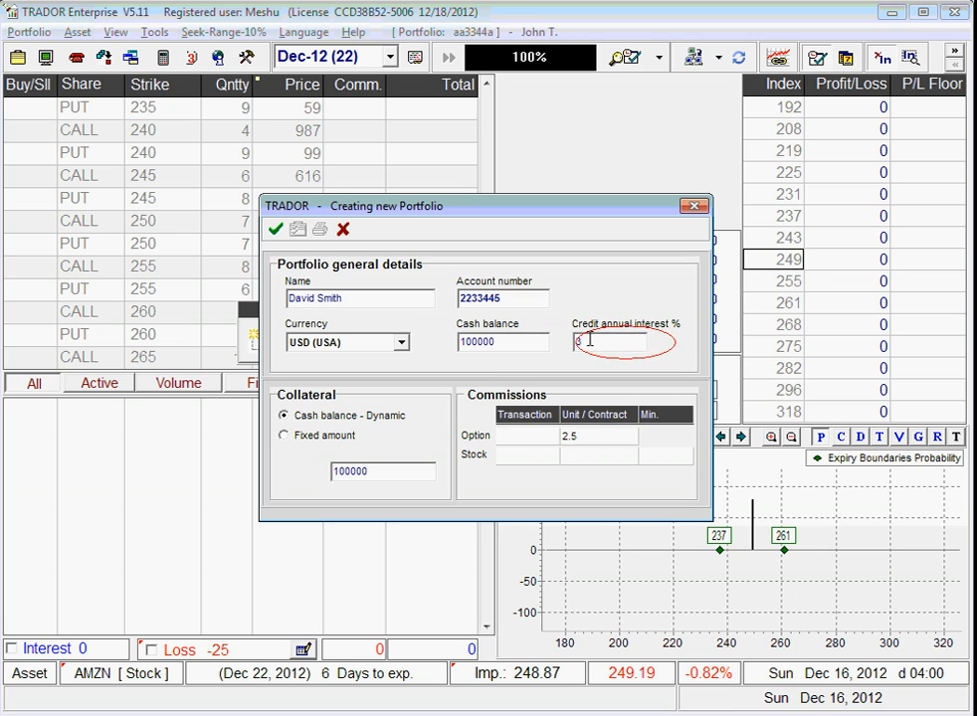
text(3)
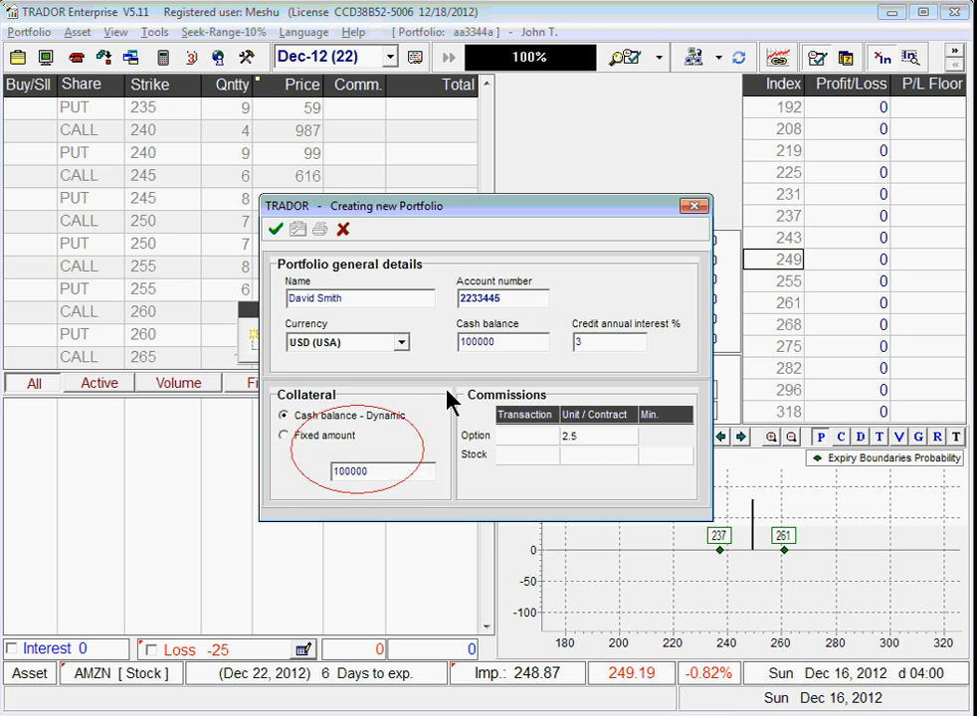
Step: Keep dynamic cash-balance collateral, set stock commission to 0.4 per unit, and save the portfolio
click(297, 434)
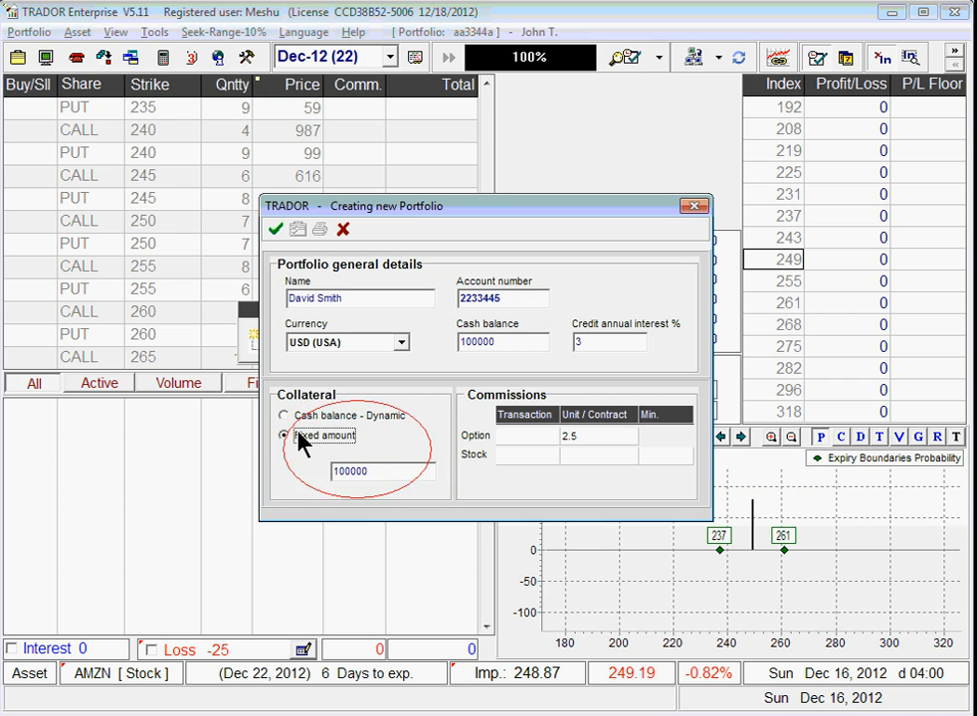
click(298, 417)
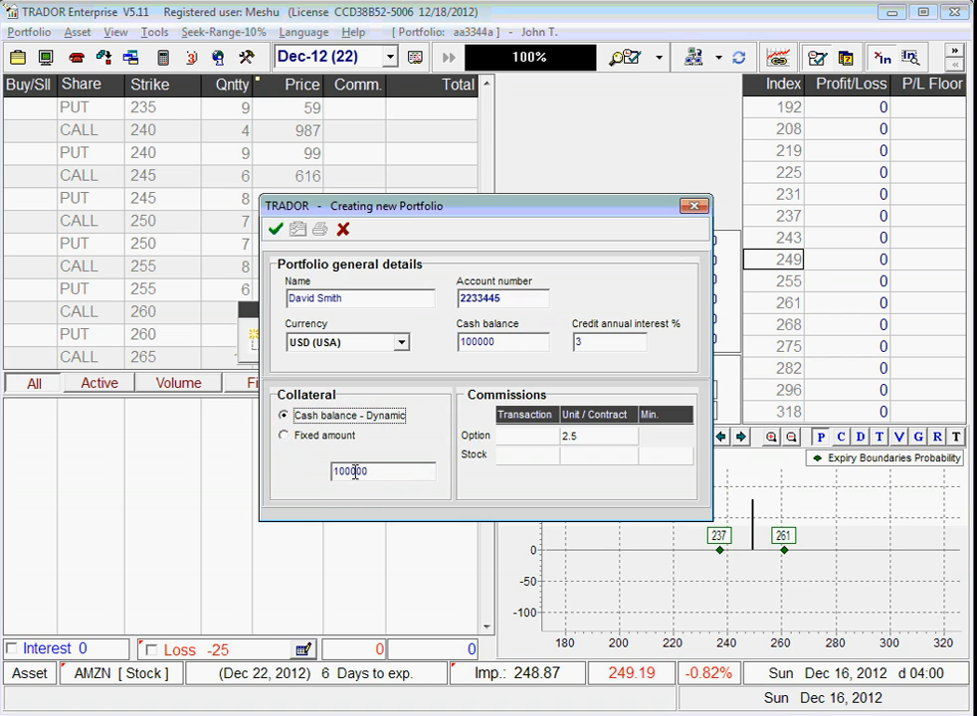
click(533, 436)
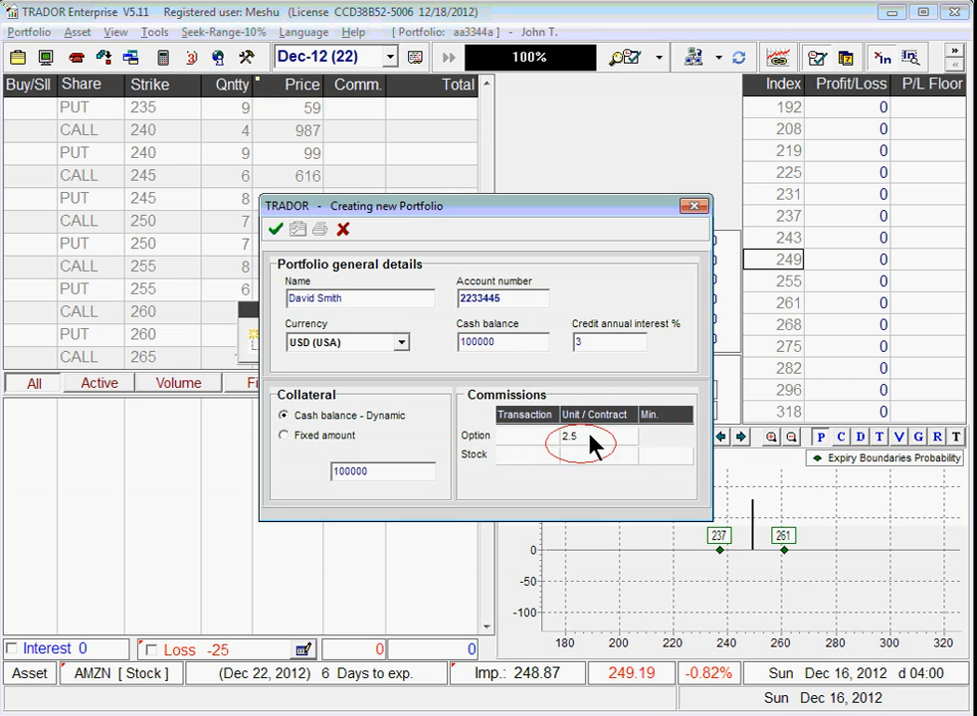
click(582, 436)
key(Down)
text(0.4)
click(275, 232)
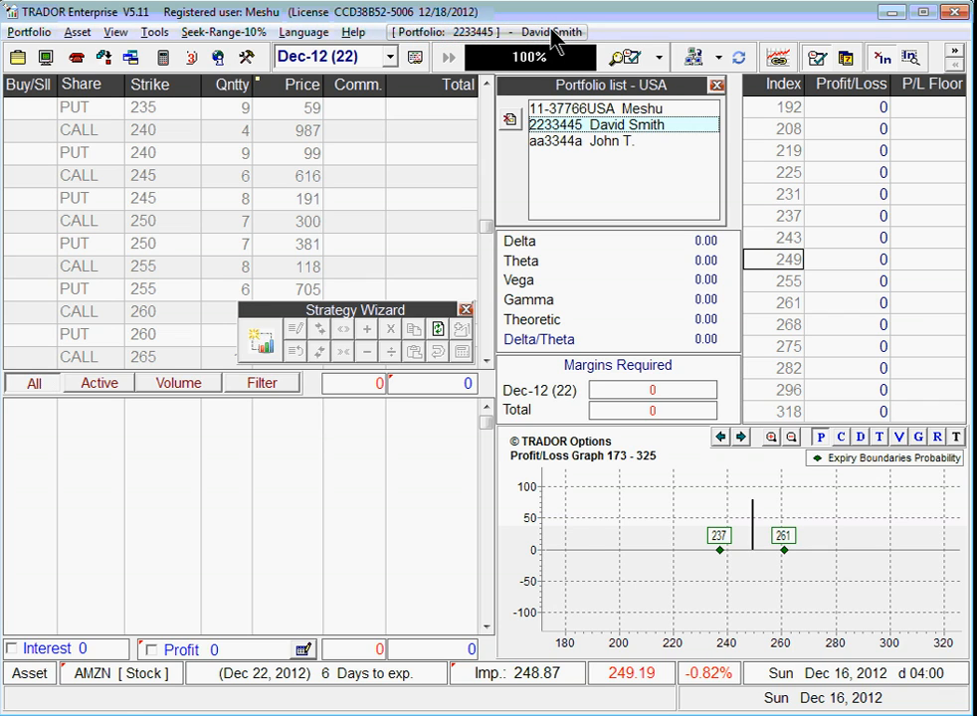
Step: Load the other client's saved portfolio holding its four AMZN CALL positions from the Portfolio list
click(716, 86)
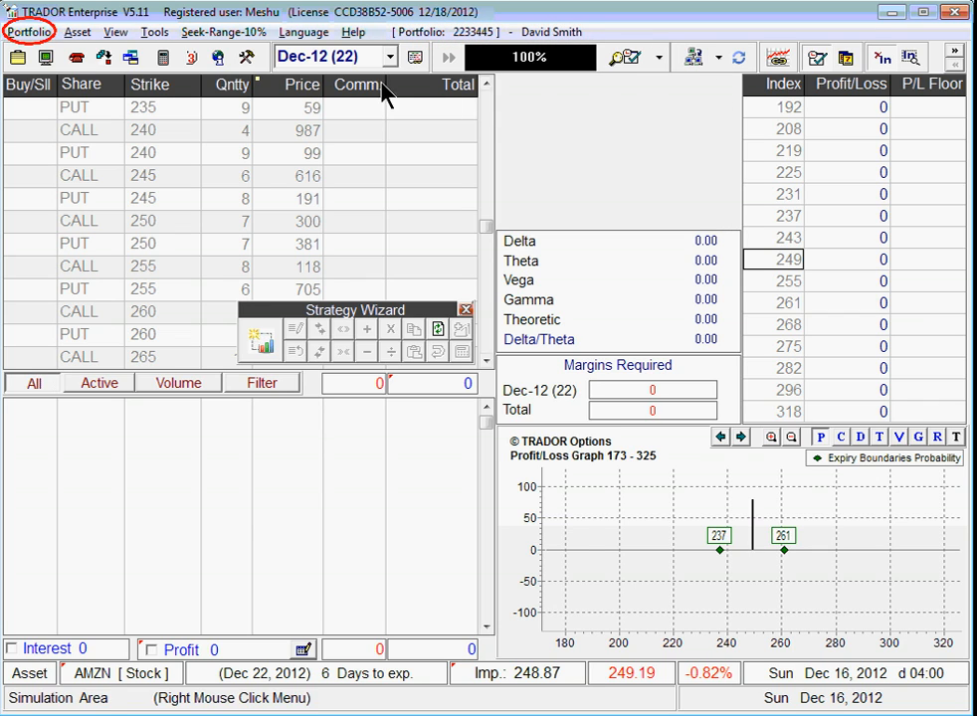
click(17, 33)
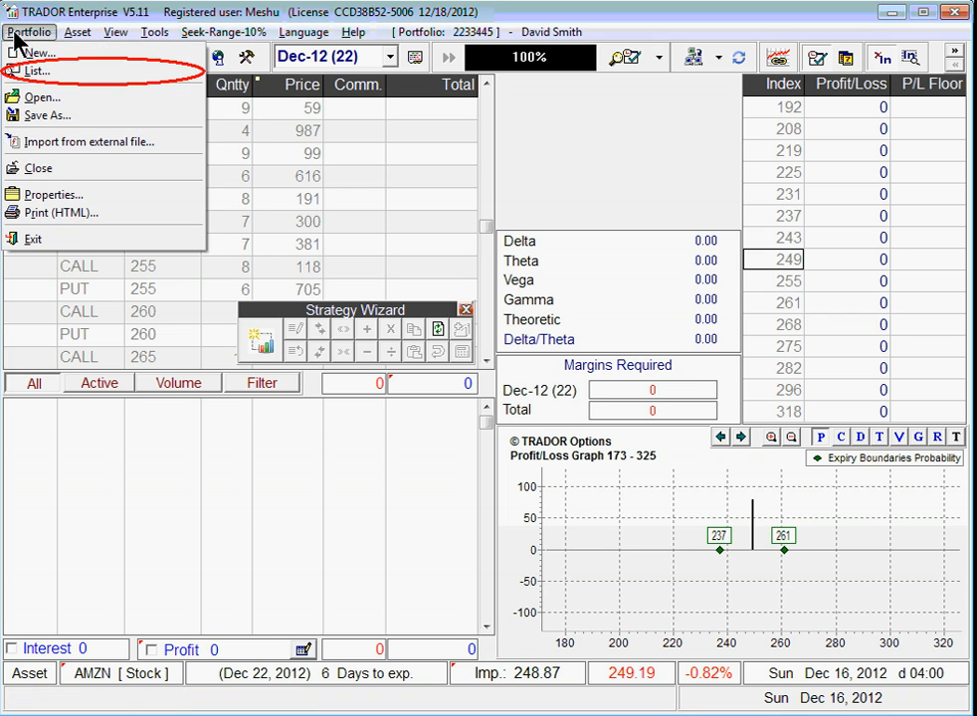
click(71, 77)
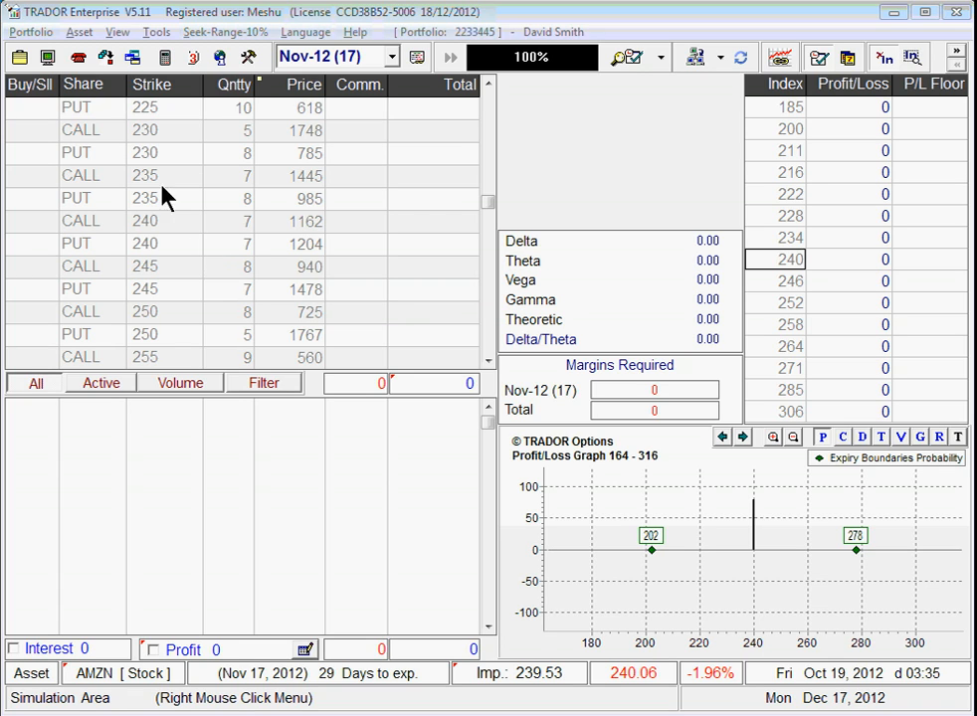
click(31, 32)
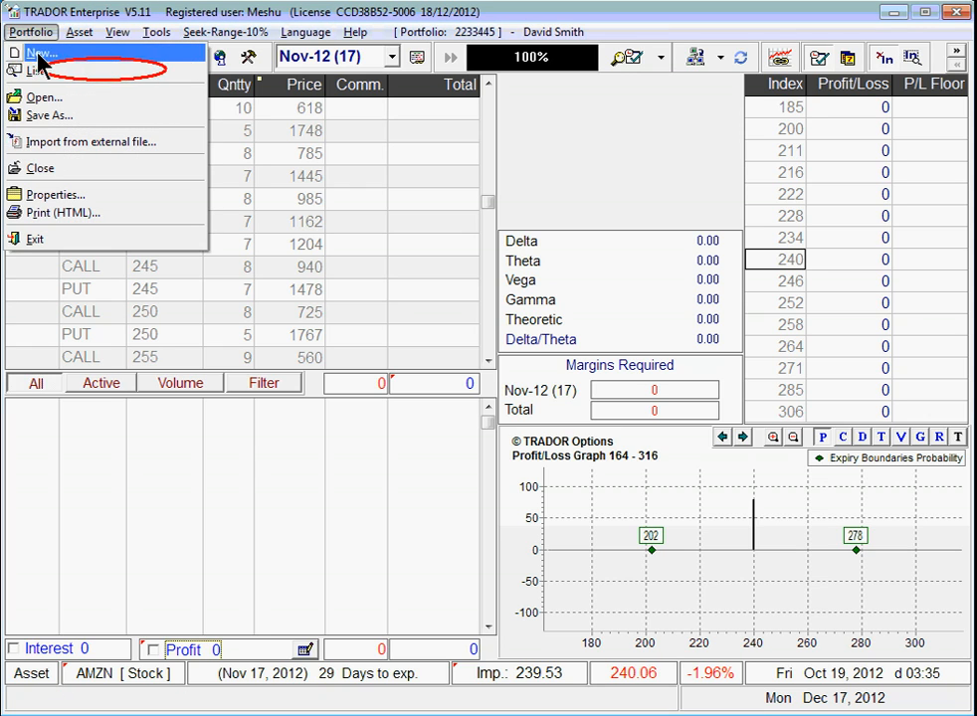
click(38, 71)
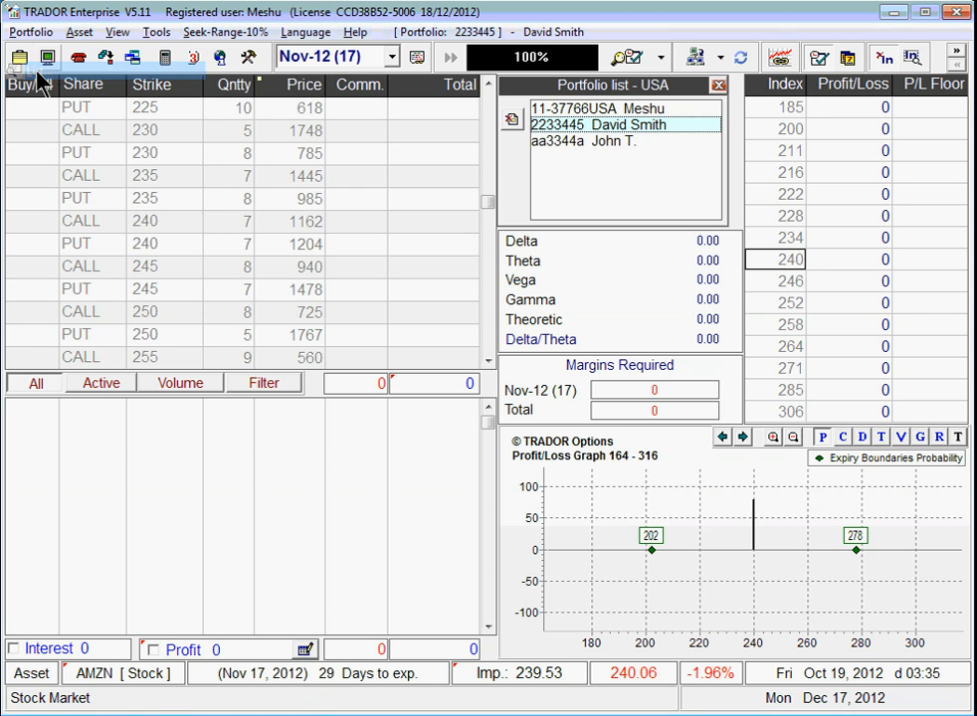
click(583, 144)
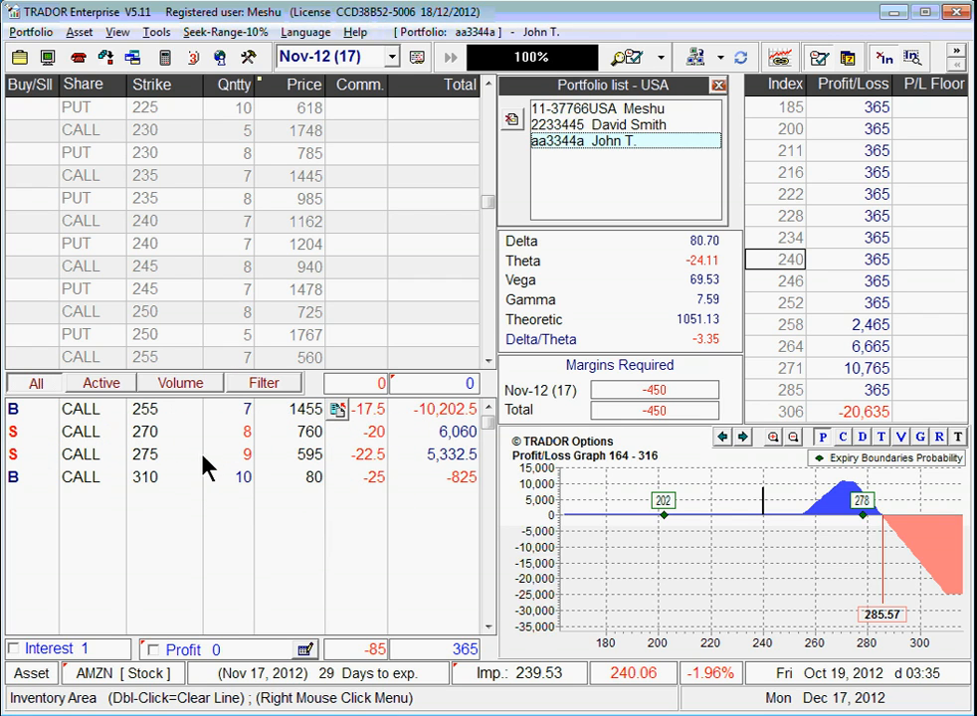
Step: Simulate closing the CALL 270 and CALL 275 rows with Show Selected Shares Closed
click(84, 438)
click(82, 449)
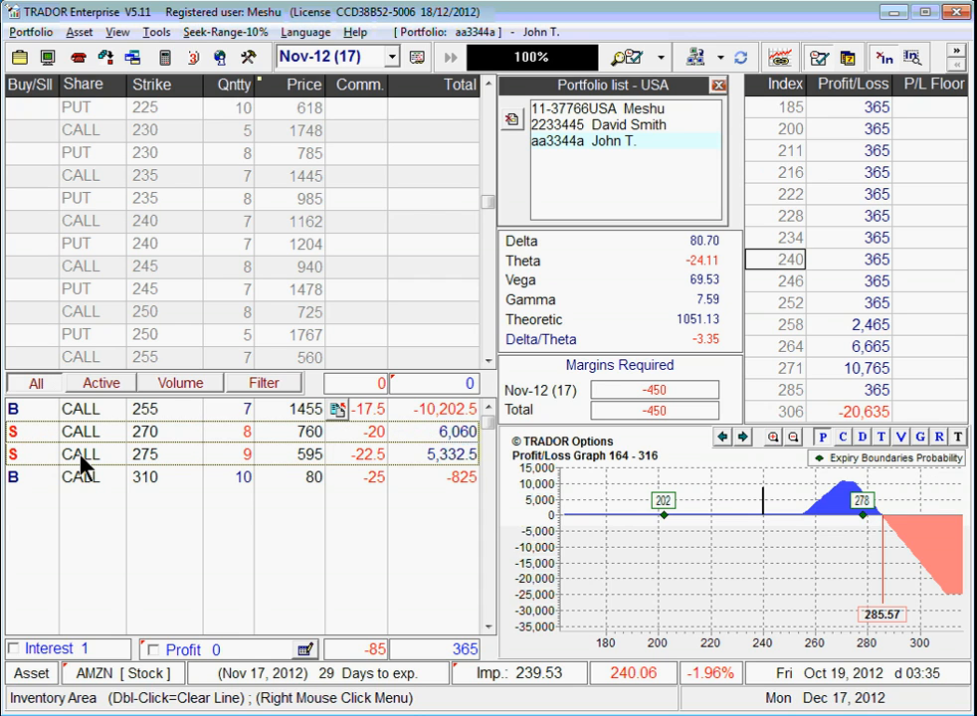
right_click(83, 462)
right_click(185, 460)
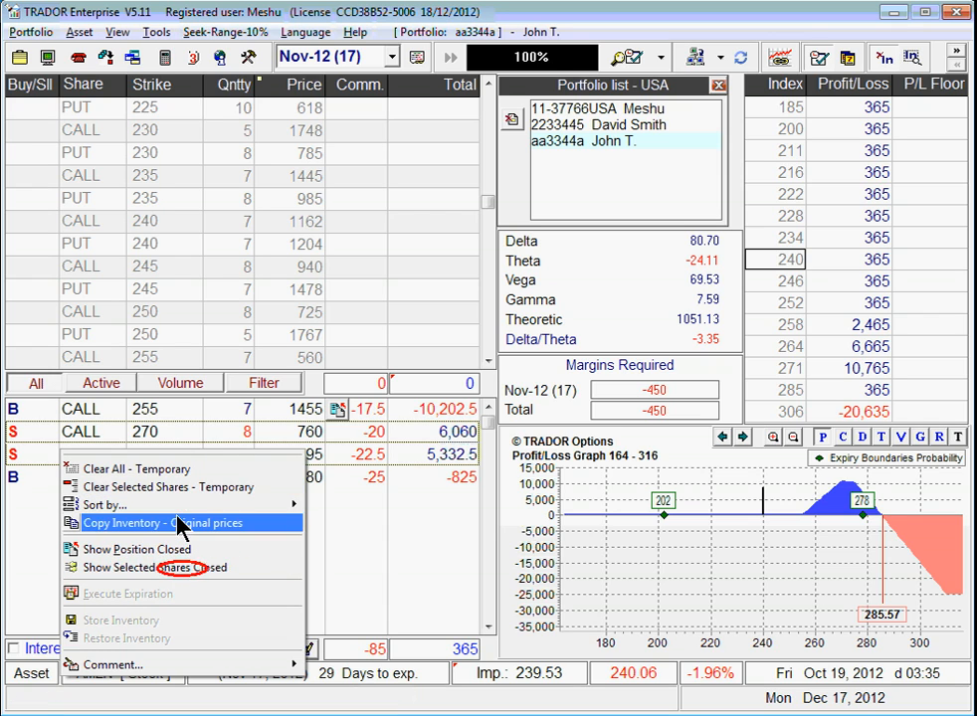
click(168, 569)
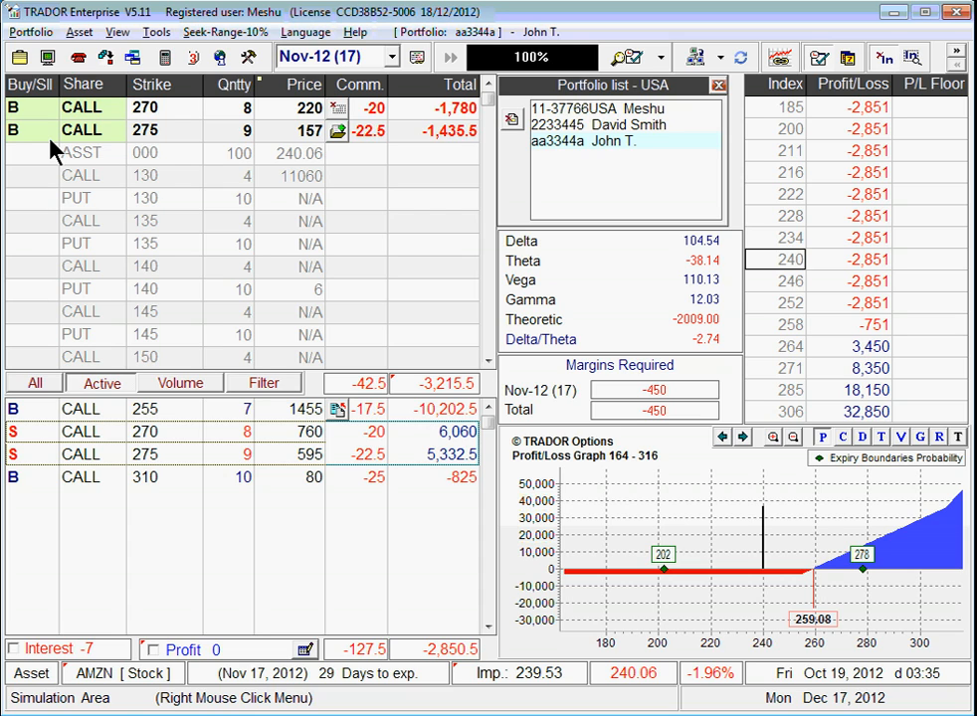
Step: Compare bid/ask with last prices, then apply the simulated 270/275 closes, yielding 8,042 profit
click(280, 86)
click(278, 86)
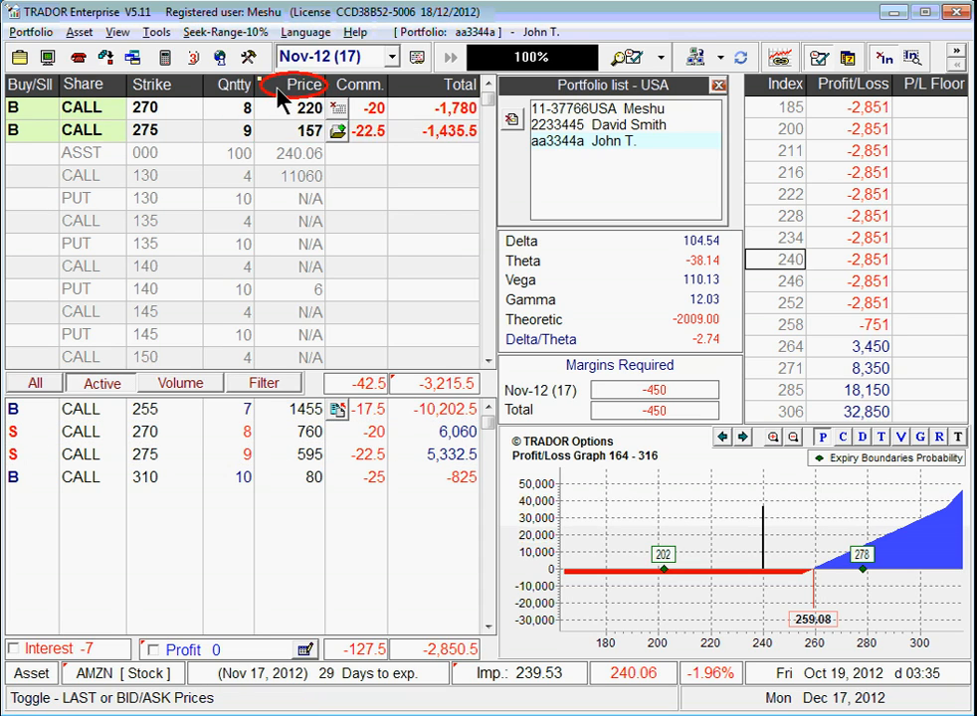
click(279, 86)
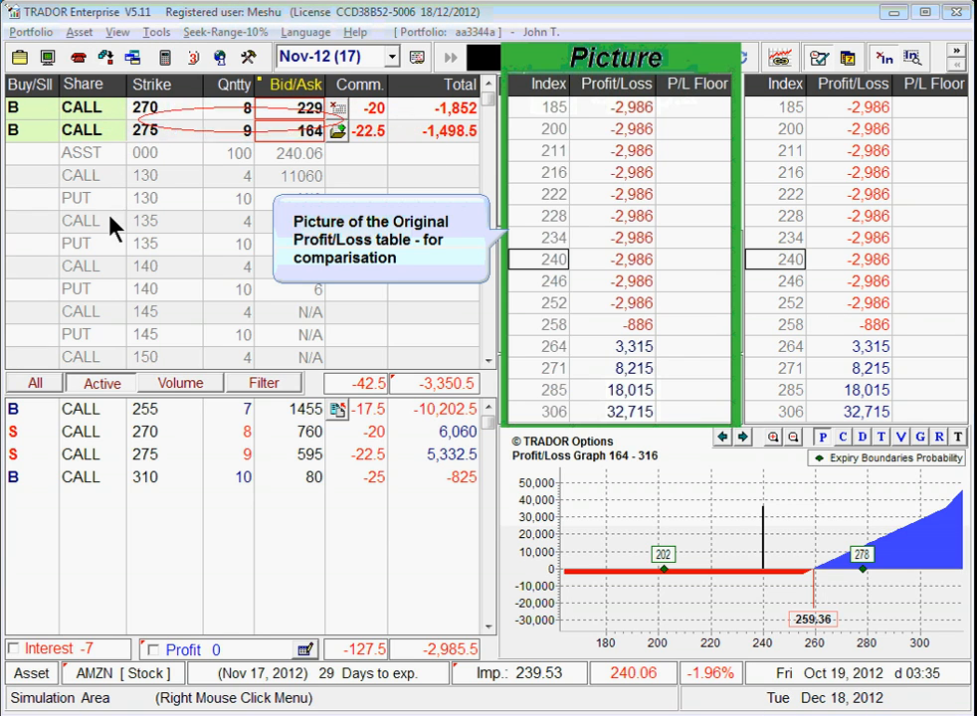
click(96, 299)
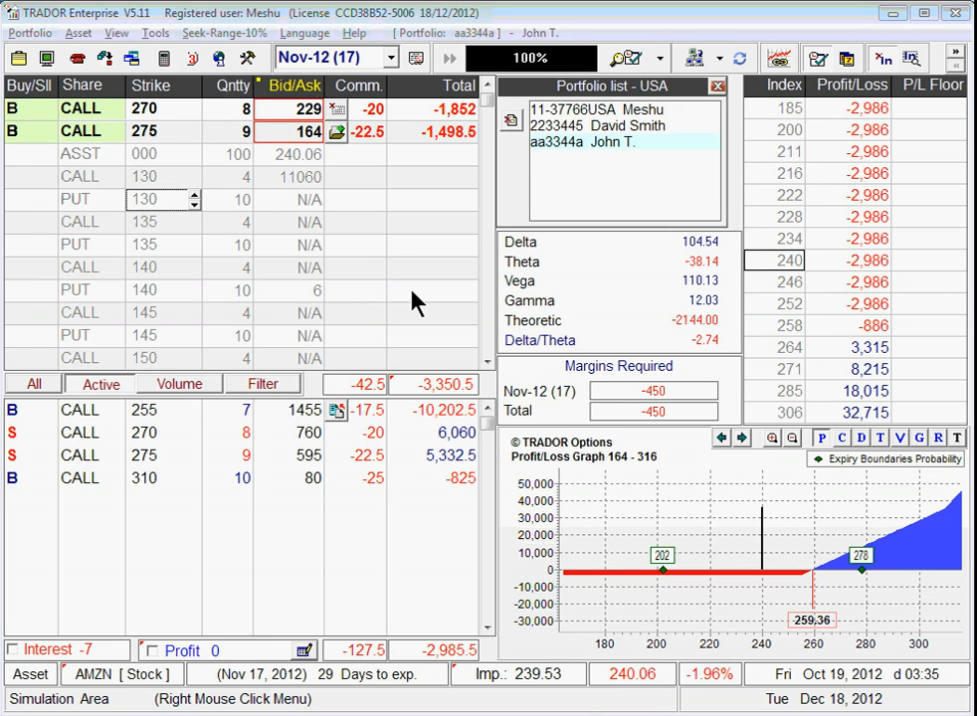
click(337, 135)
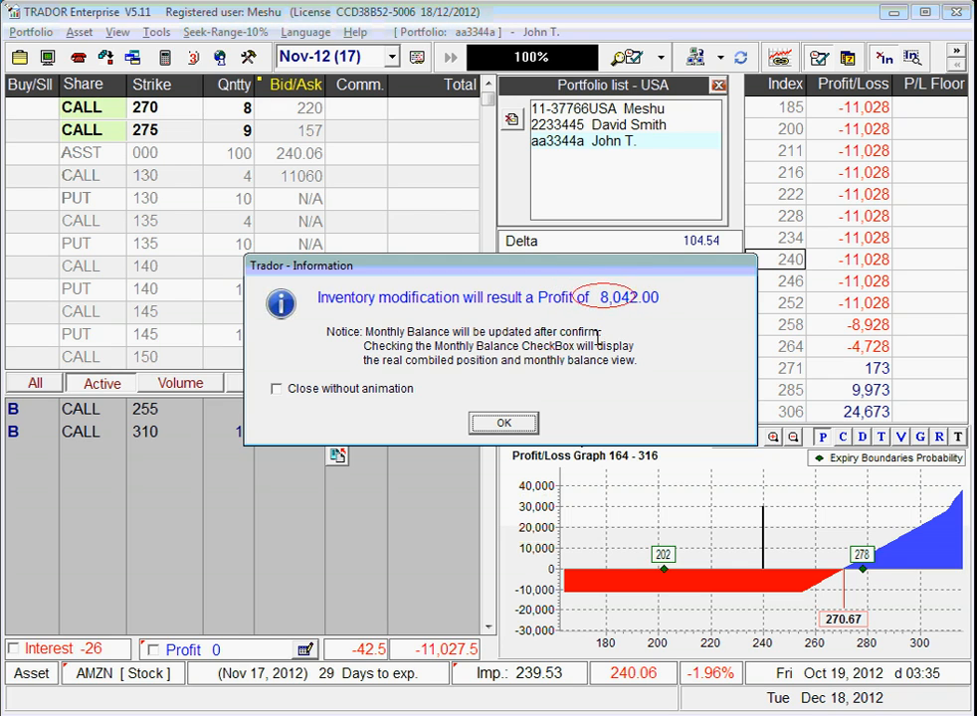
Step: Acknowledge the 8,042 profit notice and store the modified inventory, confirming with Yes
click(506, 426)
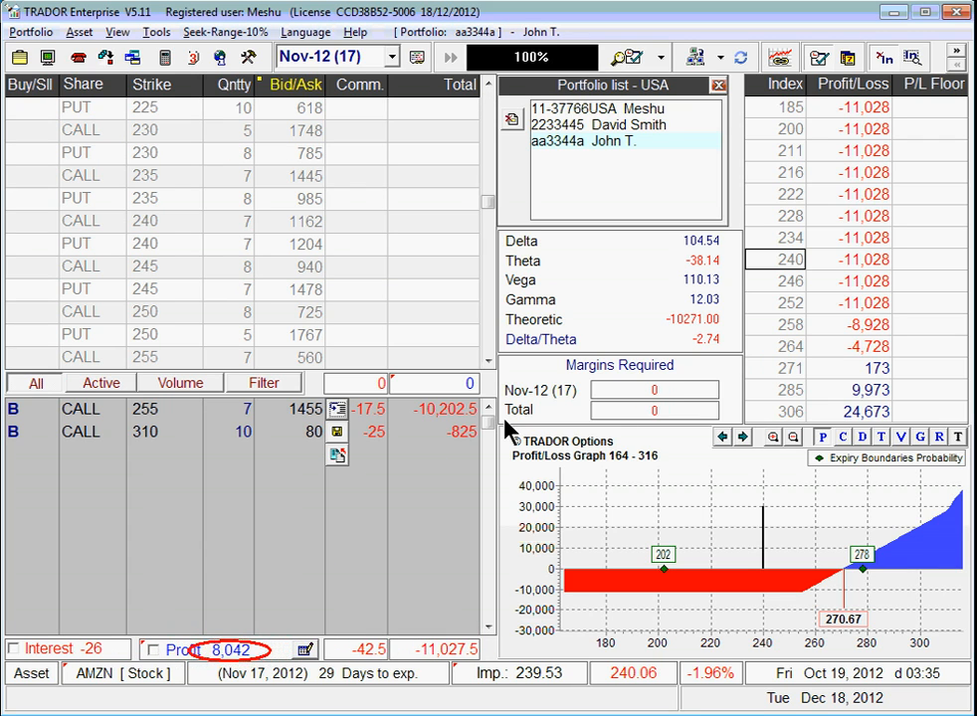
click(339, 438)
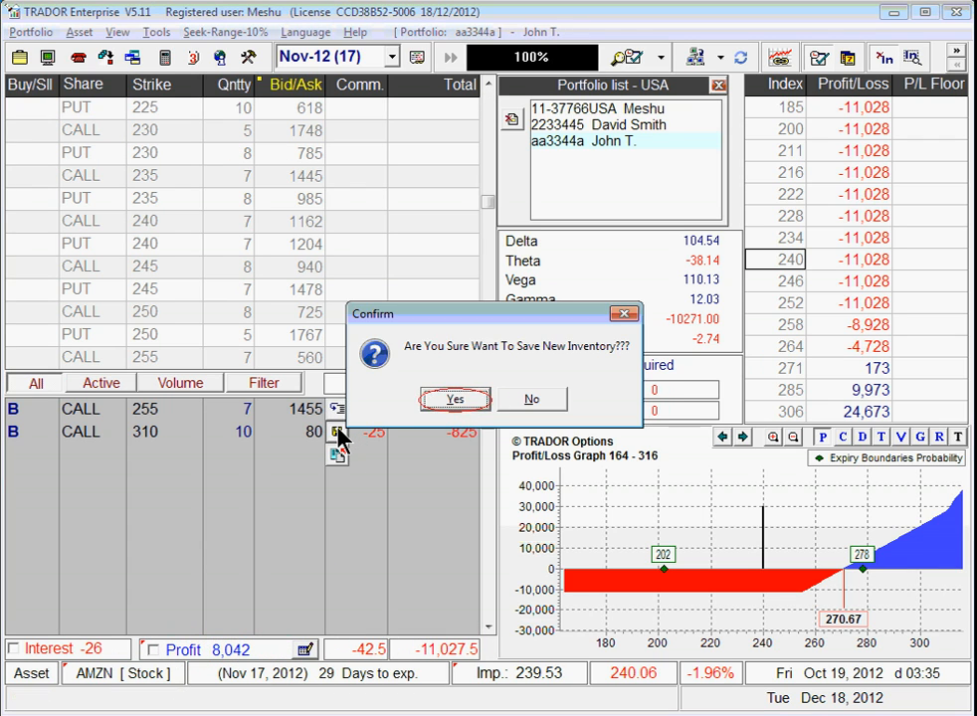
click(443, 401)
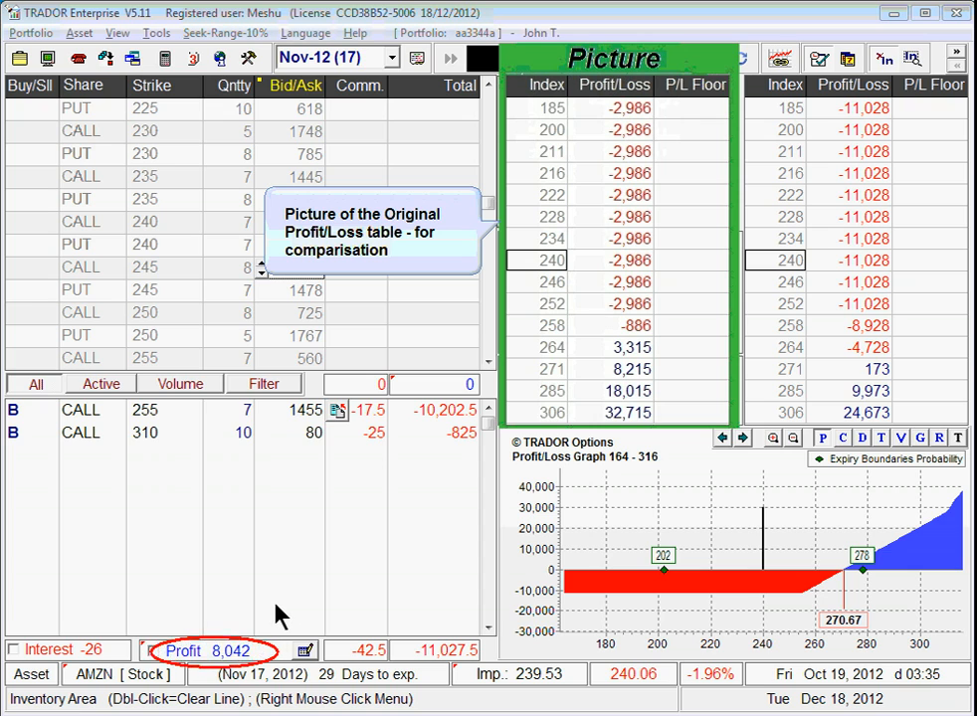
Step: Tick the Profit checkbox to include the 8,042 monthly profit in the position
click(154, 651)
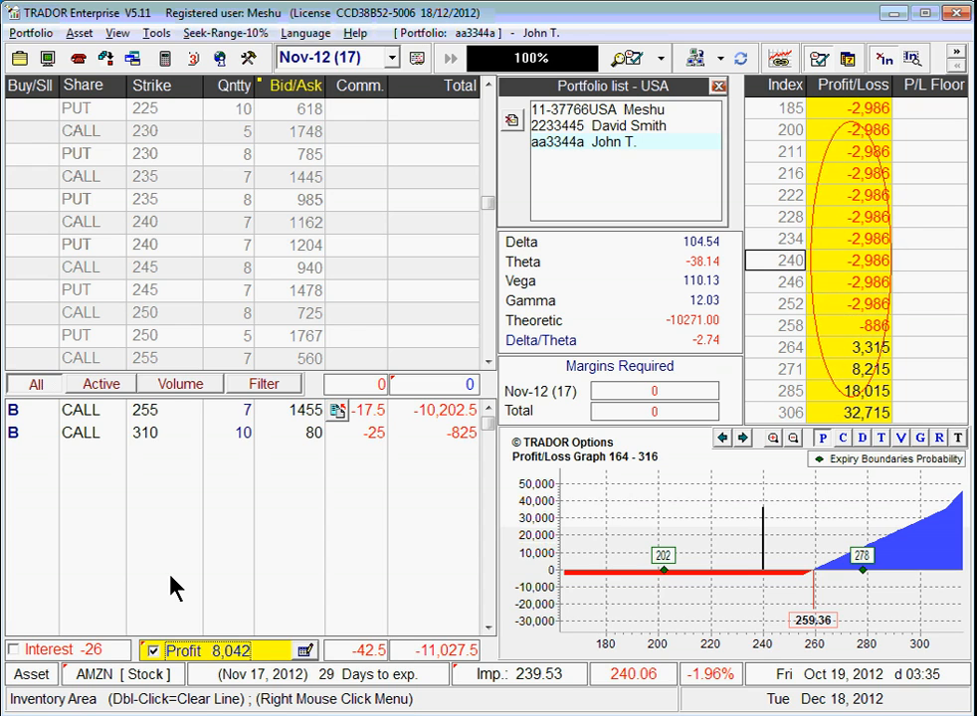
mouse_move(206, 652)
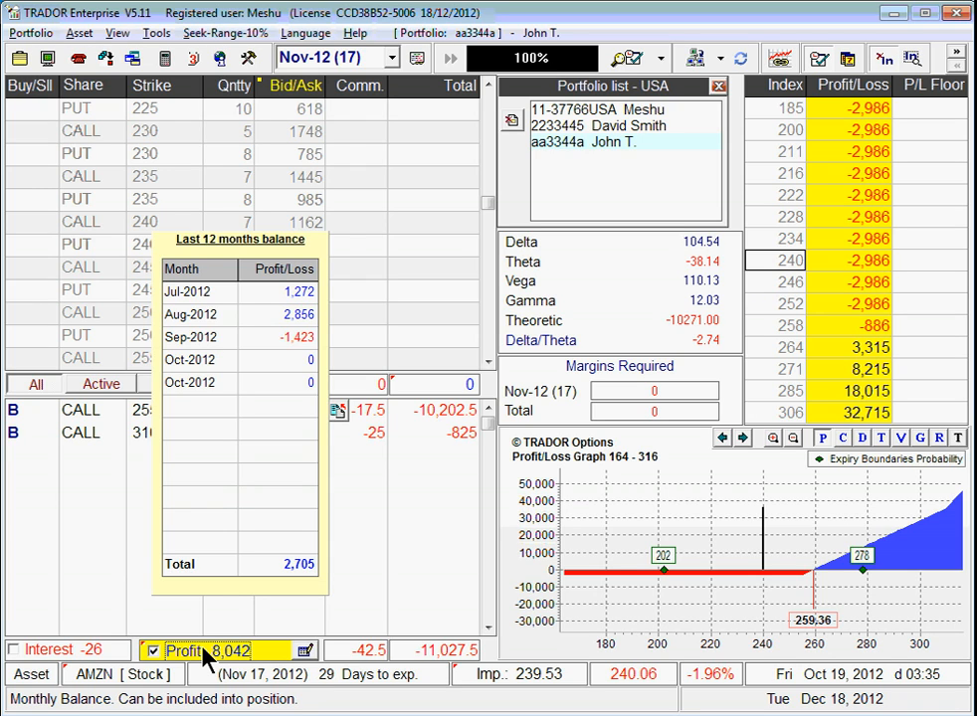
Step: Cancel the Modify Profit/Loss dialog and untick Profit to exclude the monthly balance
click(305, 654)
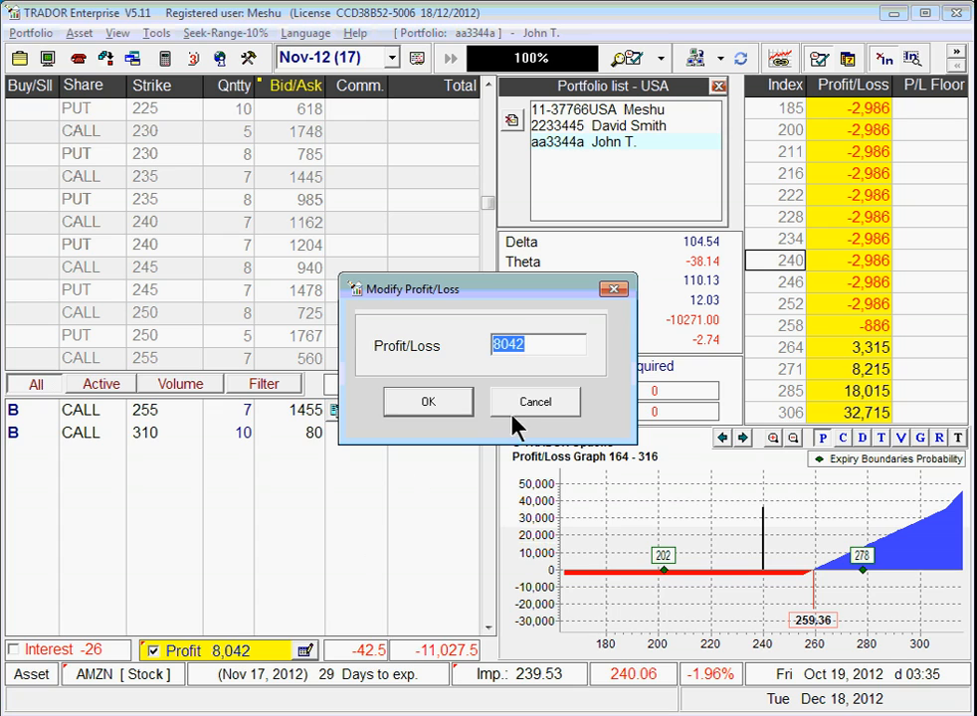
click(538, 403)
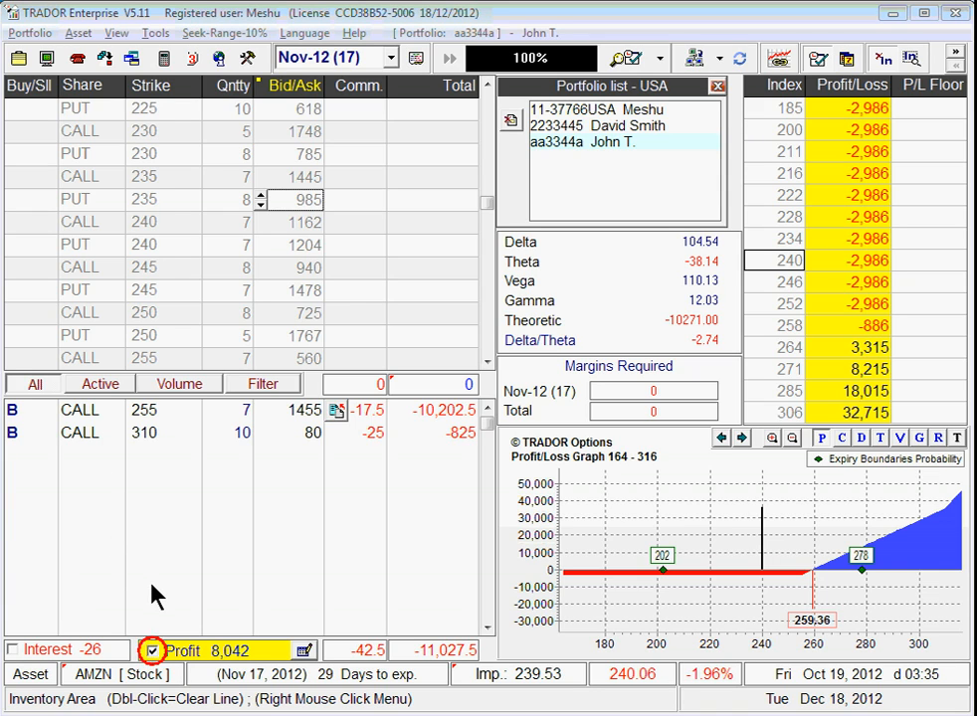
mouse_move(152, 652)
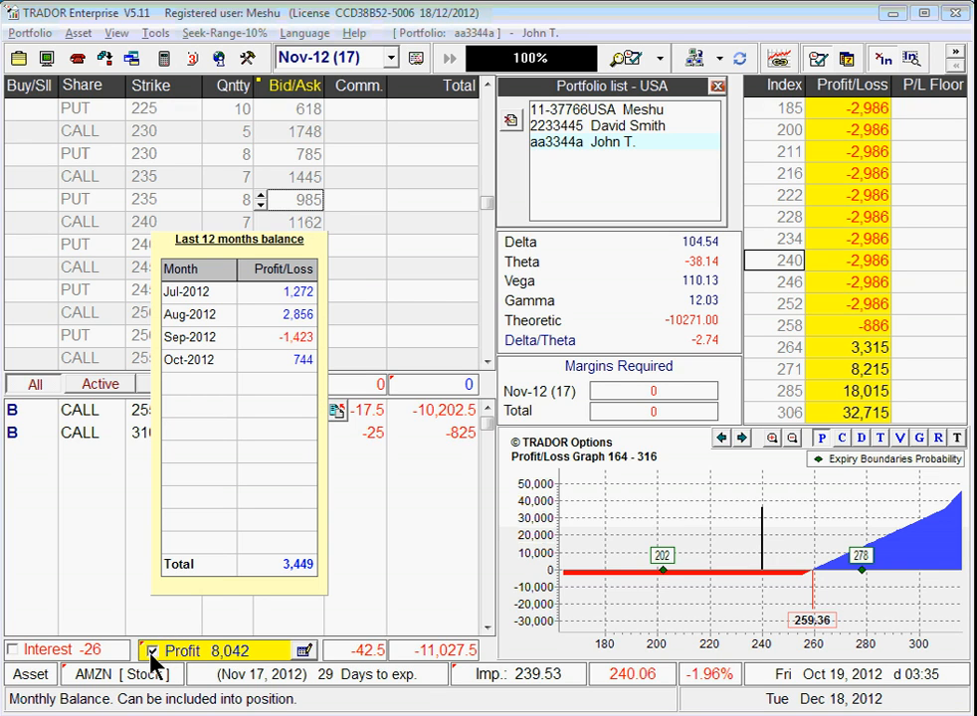
click(153, 653)
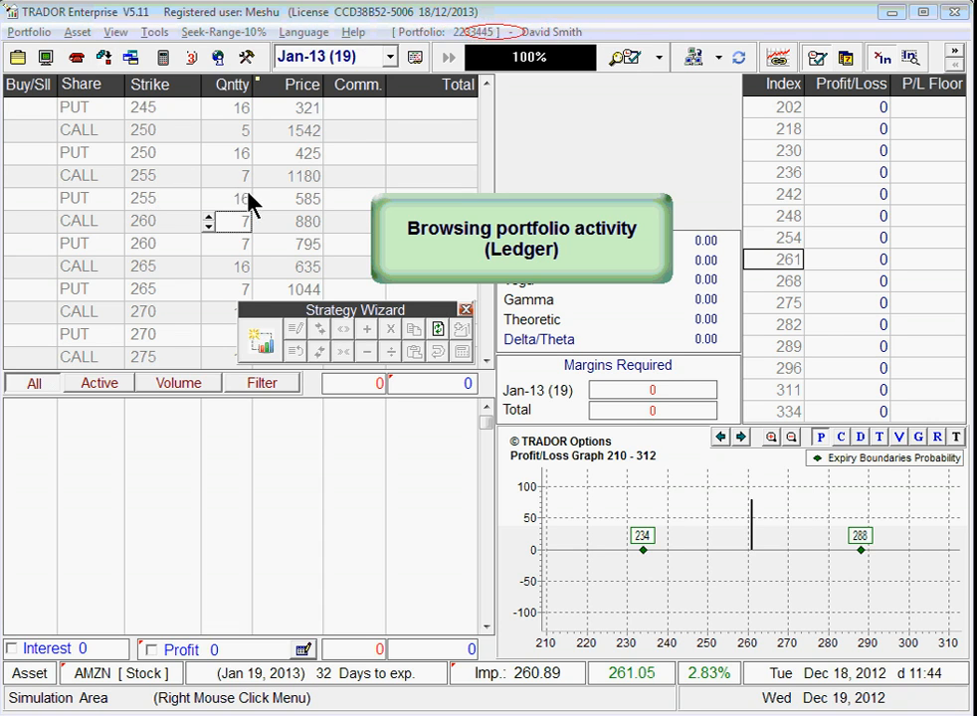
Step: Generate a hedged short strangle and widen its strikes three times to 235/240/280/285
click(262, 342)
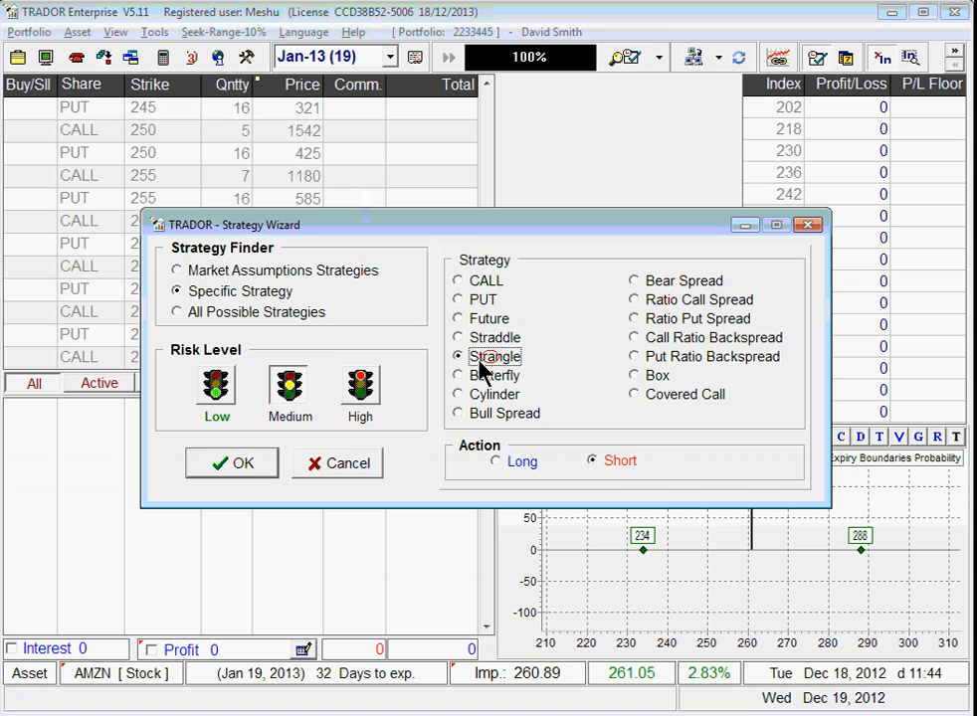
click(609, 460)
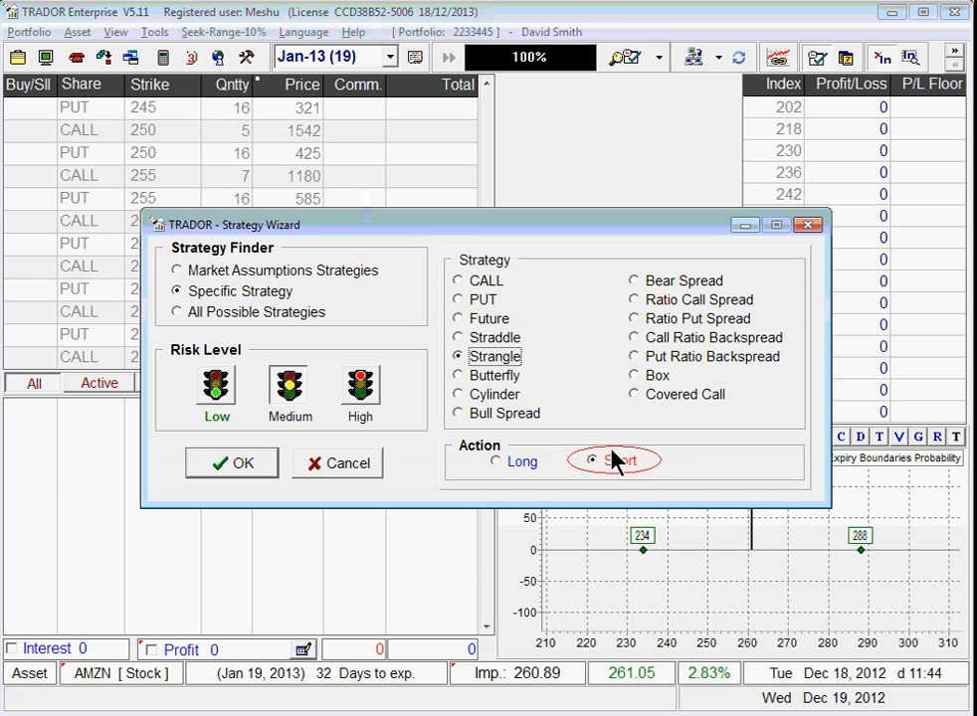
click(237, 465)
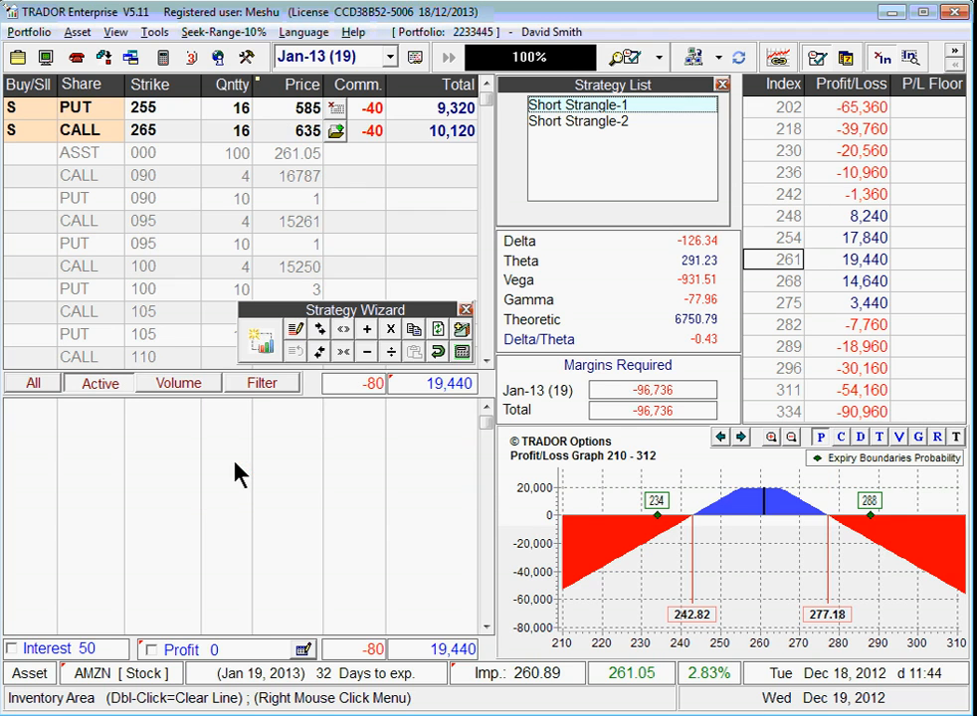
click(463, 335)
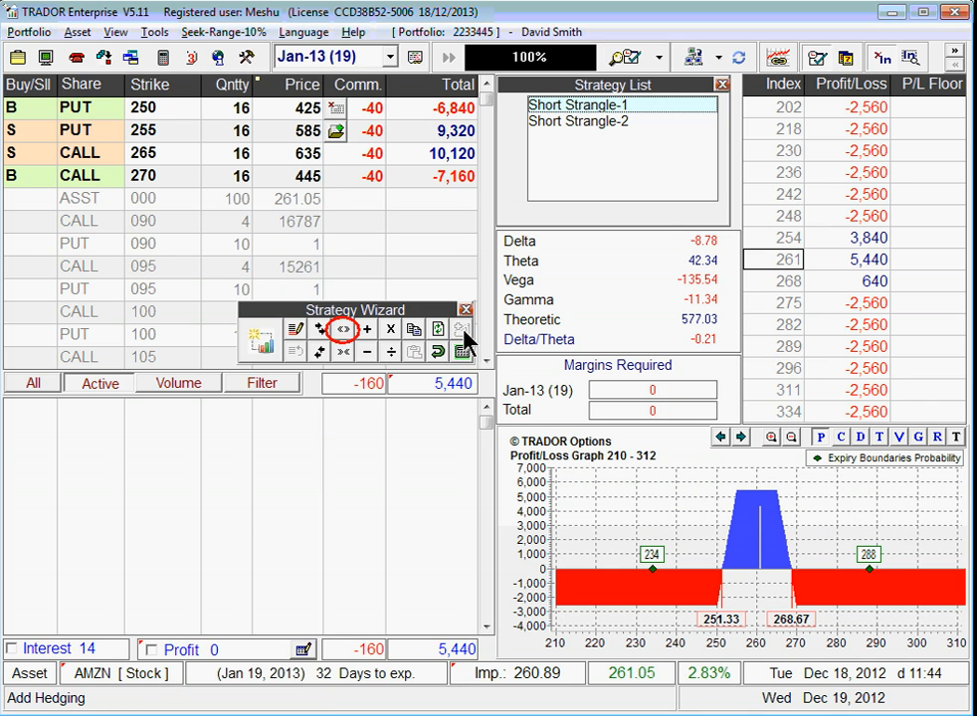
click(343, 331)
click(344, 331)
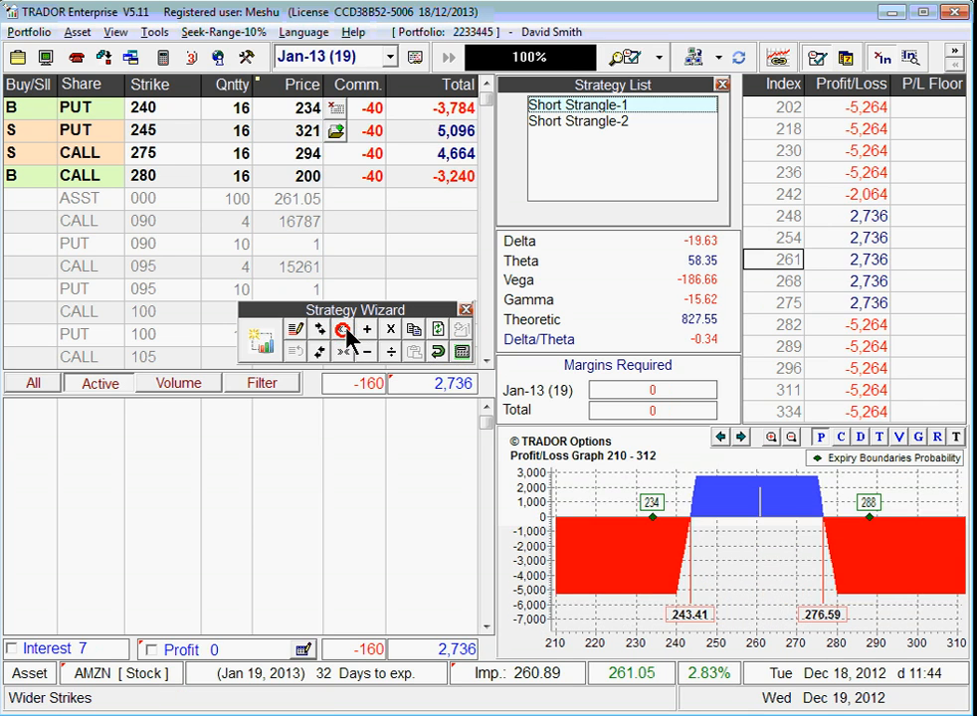
click(344, 332)
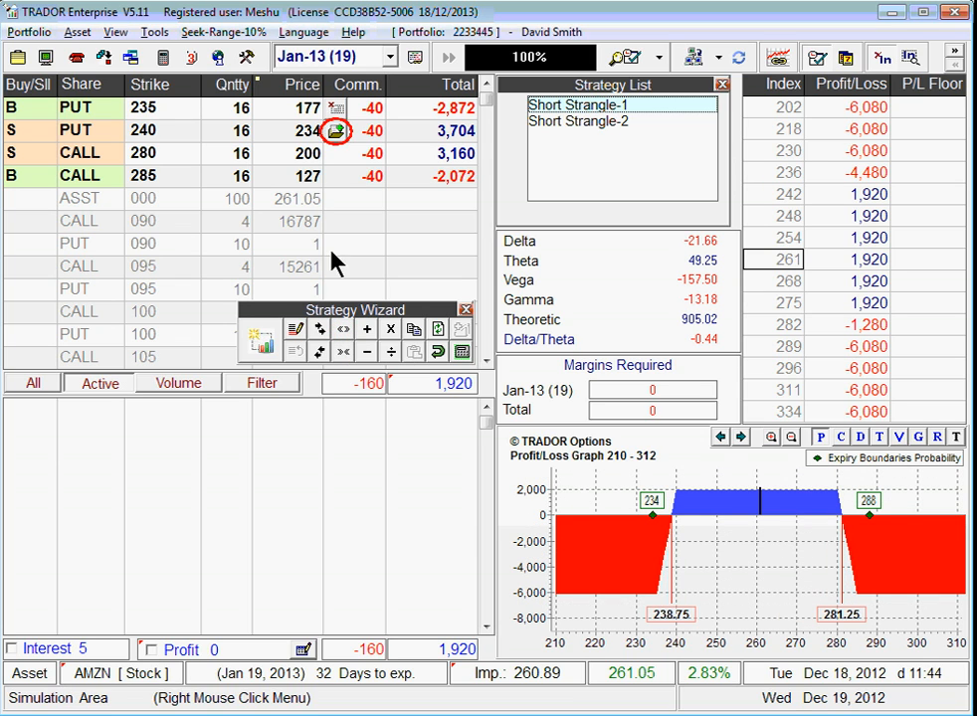
Step: Add all four strategy legs to the inventory and store it, confirming the save
click(336, 133)
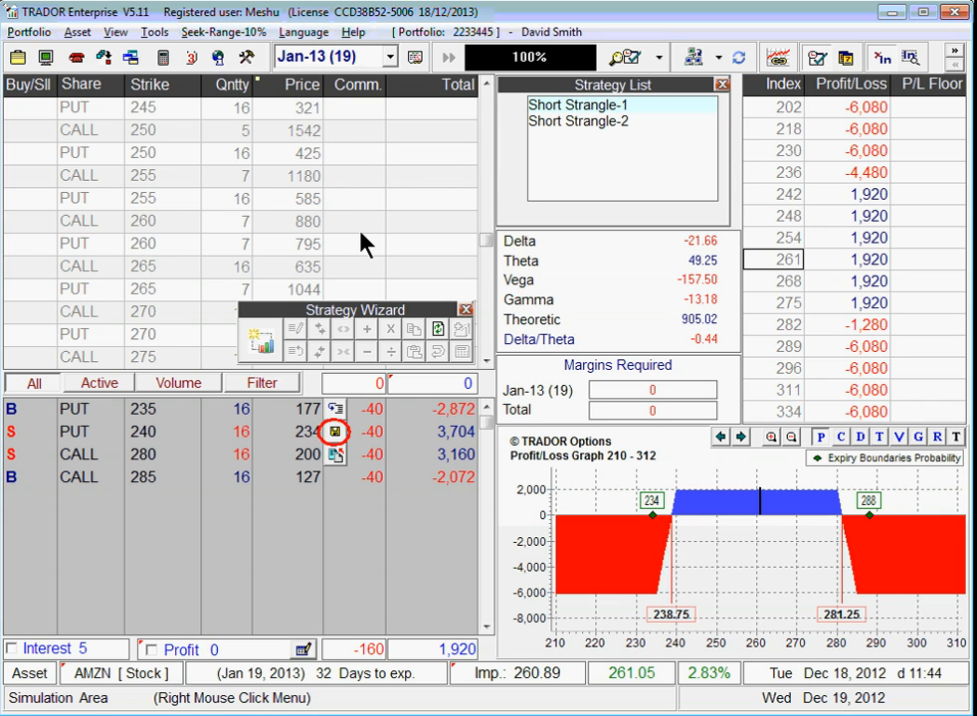
click(334, 434)
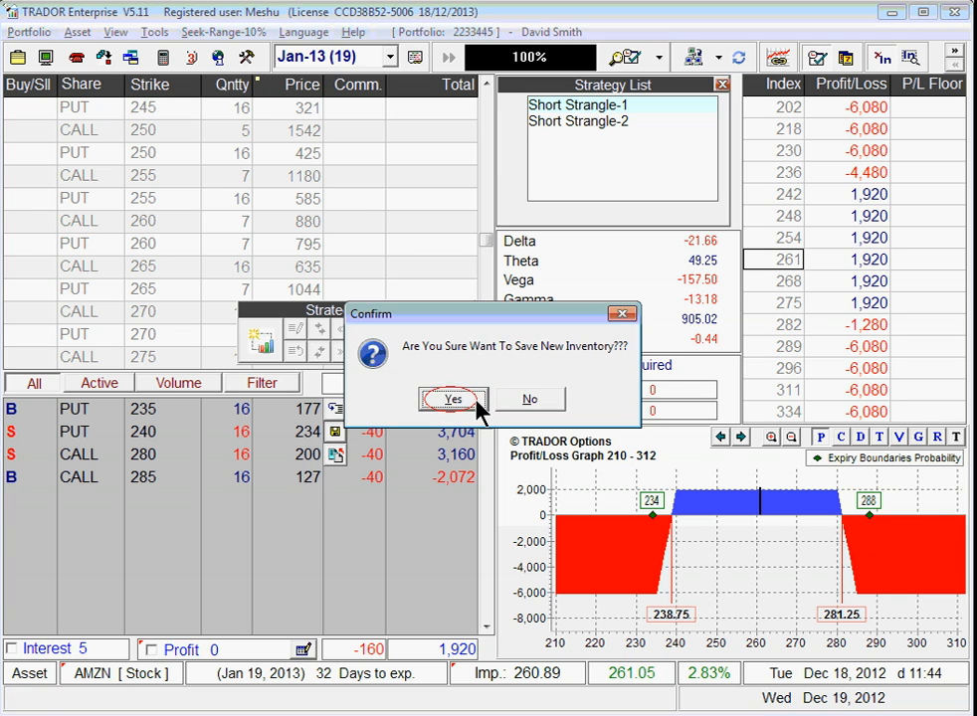
click(447, 399)
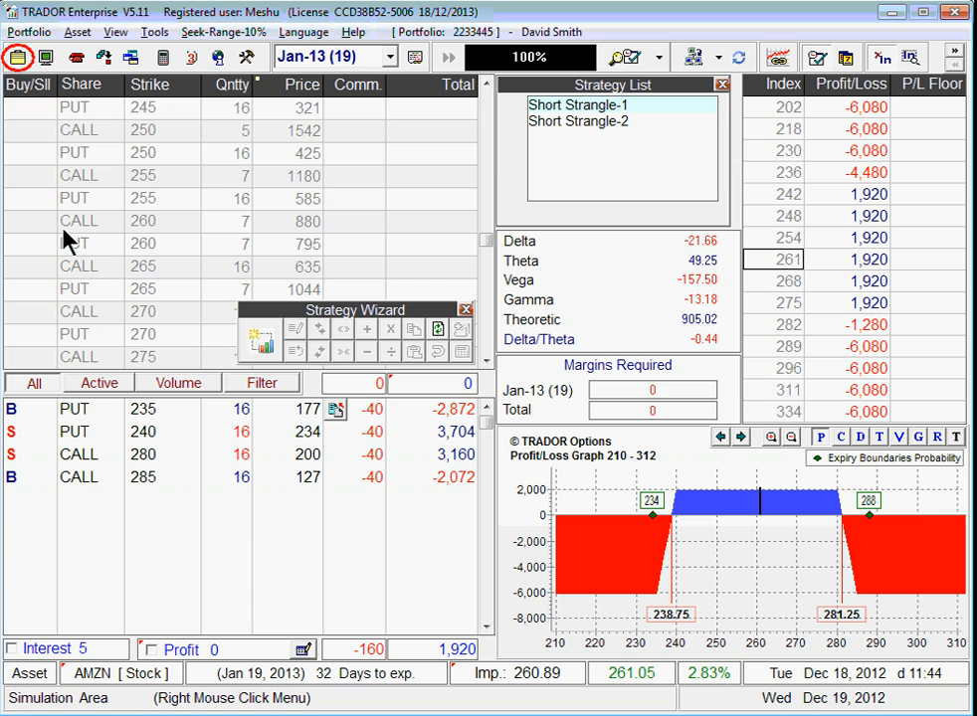
Step: Open the portfolio's Activity Log from Portfolio Properties and widen the Share column
click(18, 60)
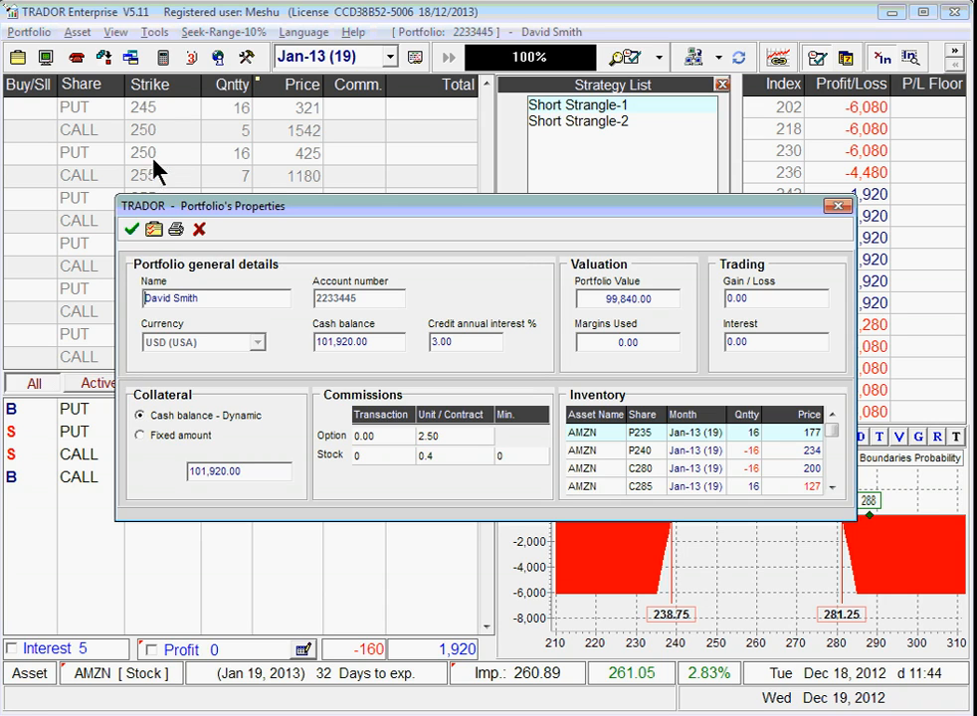
click(156, 238)
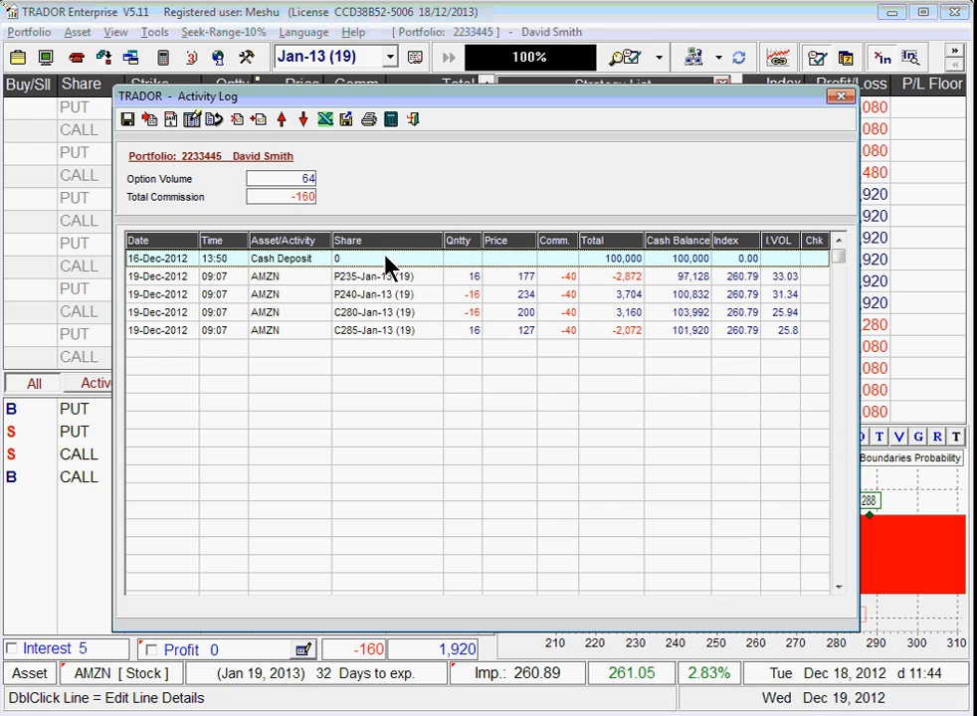
mouse_move(442, 244)
mouse_down()
mouse_move(421, 243)
mouse_move(442, 244)
mouse_up()
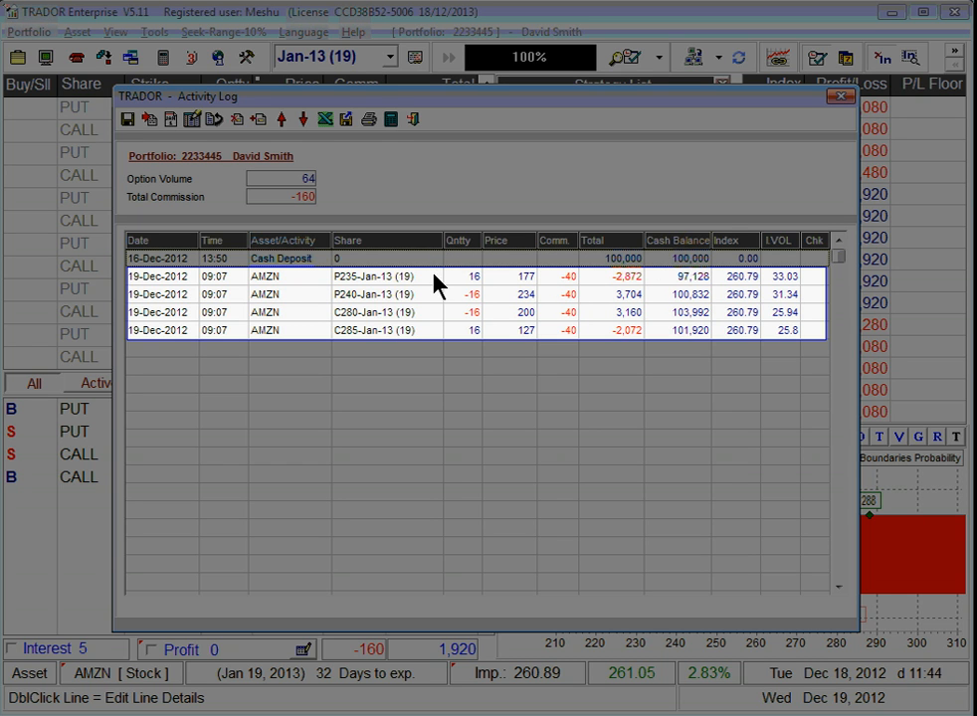
Step: Select the P240, C280 and C285 trade lines, ending on the C280 trade
click(160, 297)
click(162, 312)
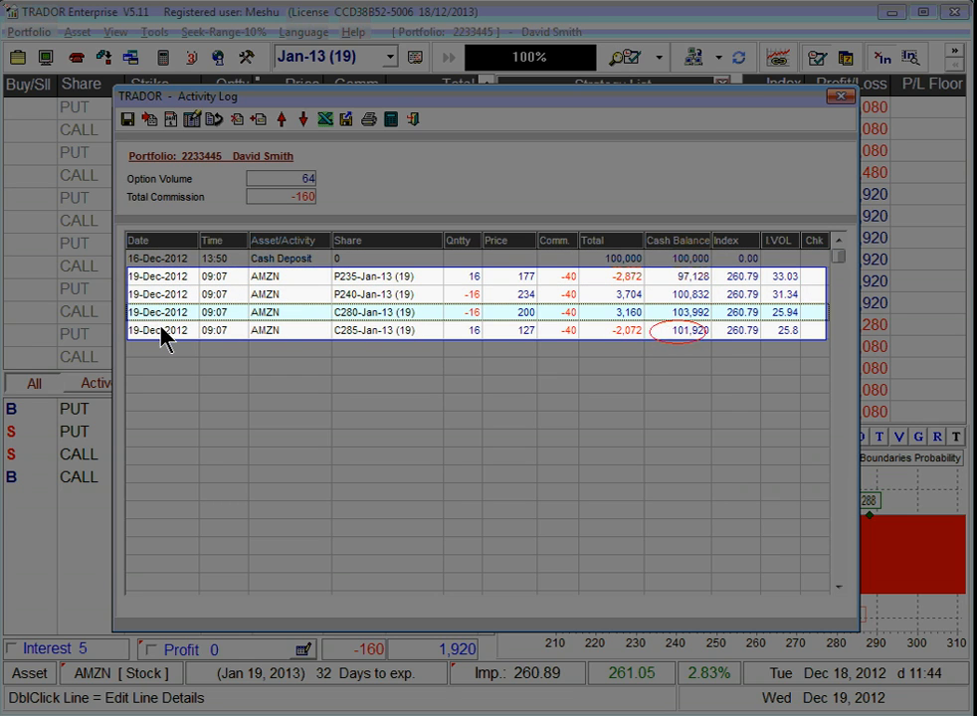
click(162, 331)
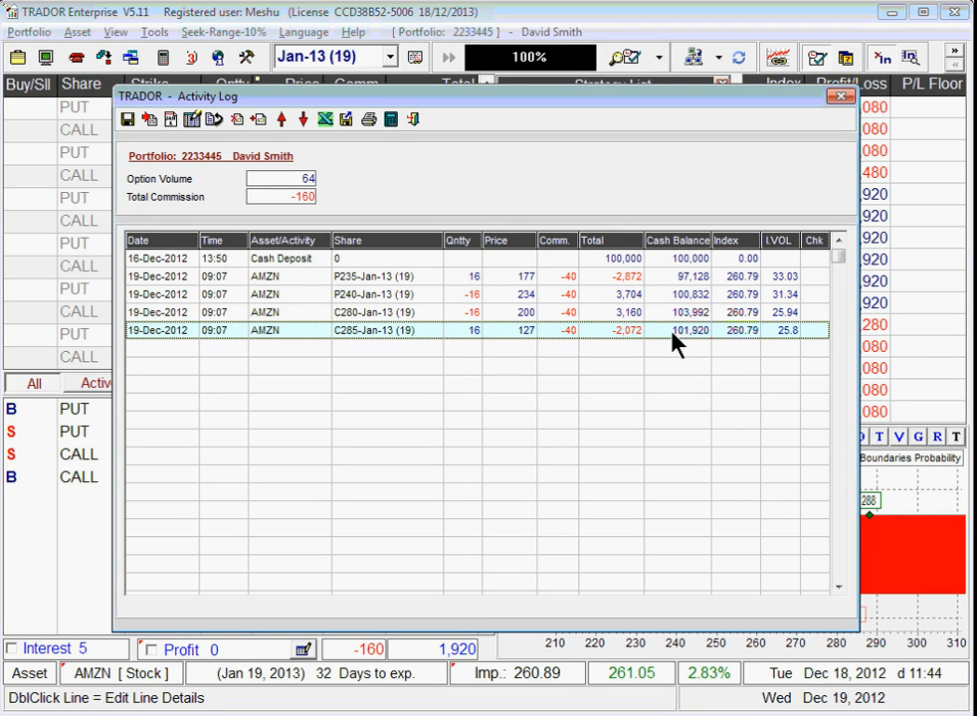
click(358, 315)
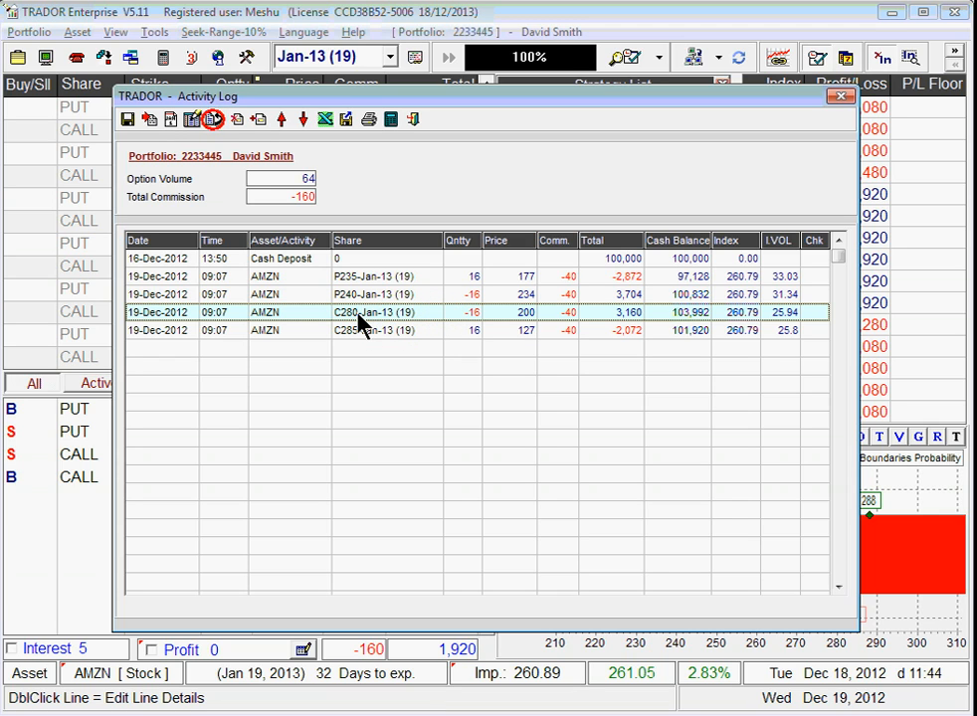
Step: Storno the C280 call trade, confirm the reversal, and select the new Storno line
click(215, 119)
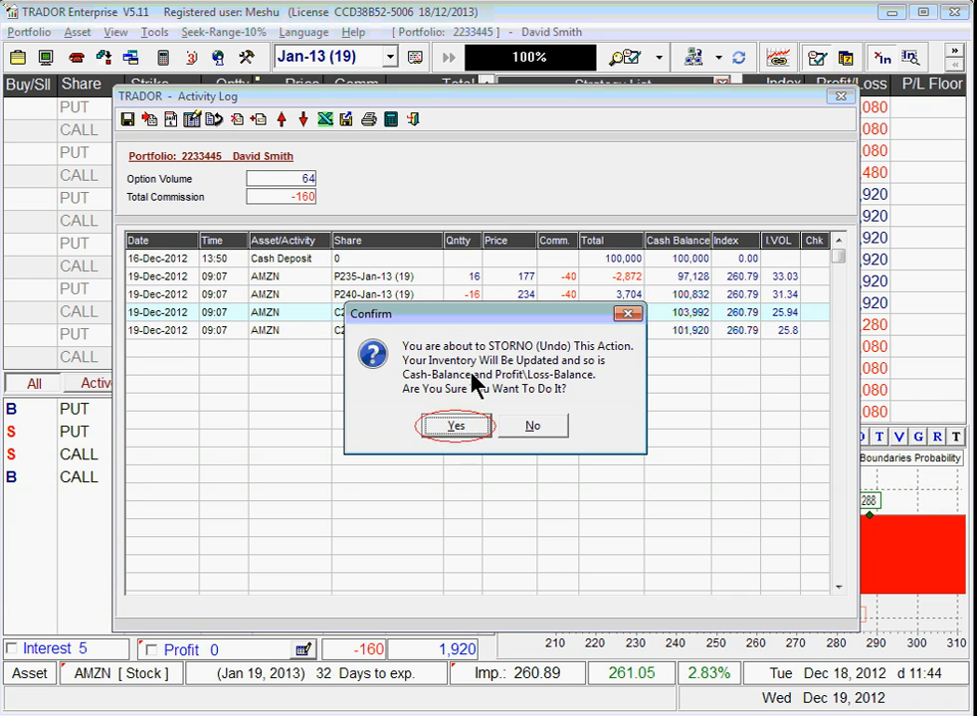
click(453, 427)
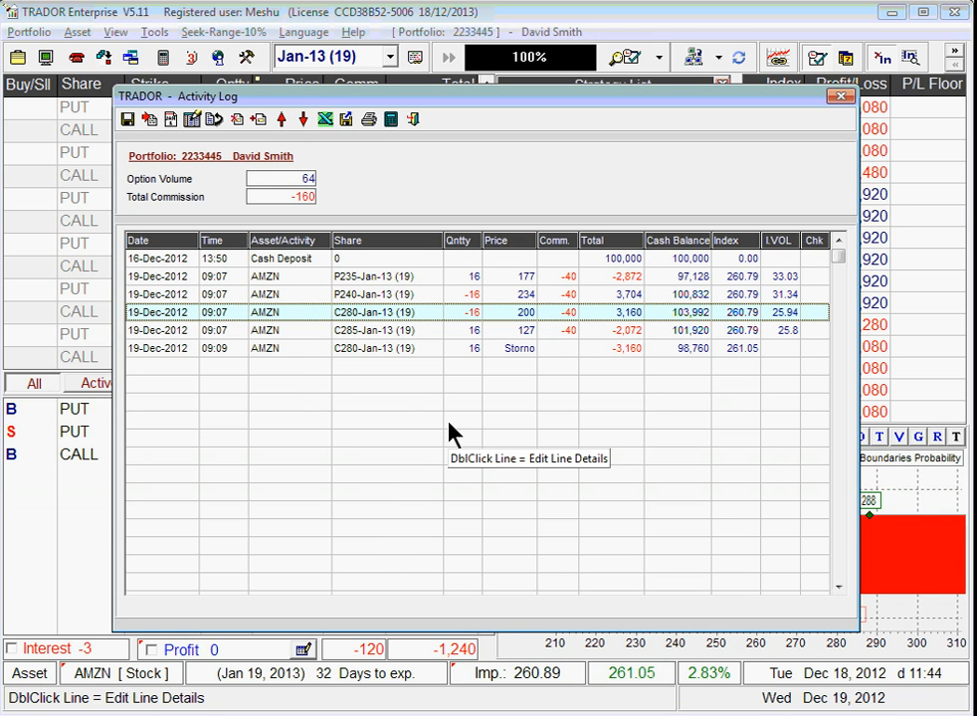
click(198, 350)
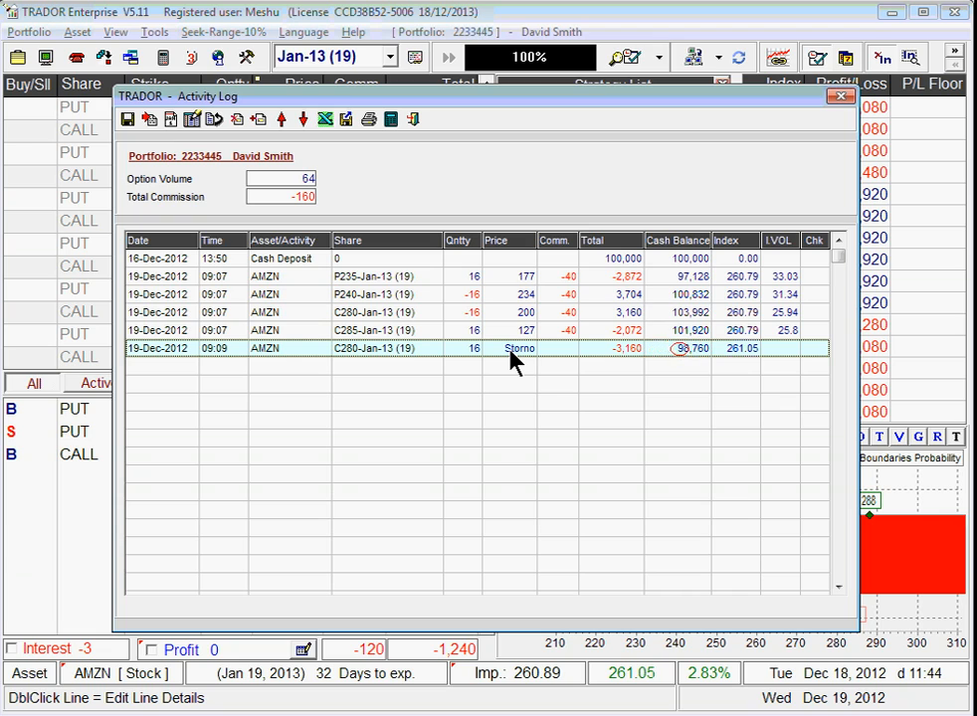
Step: Add a manual 12:00 activity line described as 'Deposit' with amount 10000
click(163, 365)
click(257, 120)
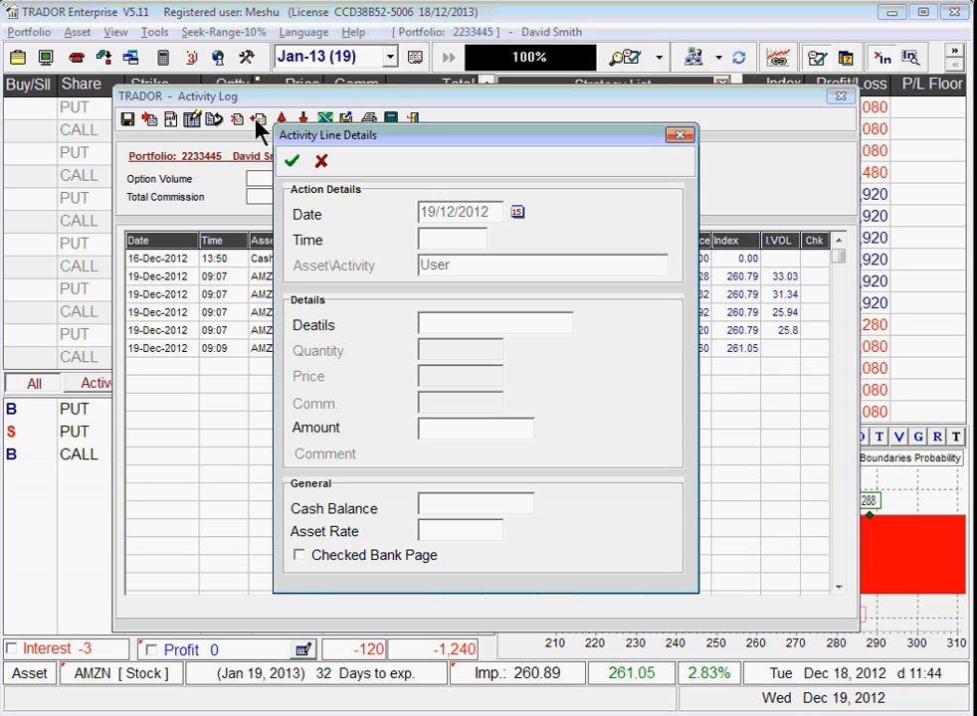
text(12:00)
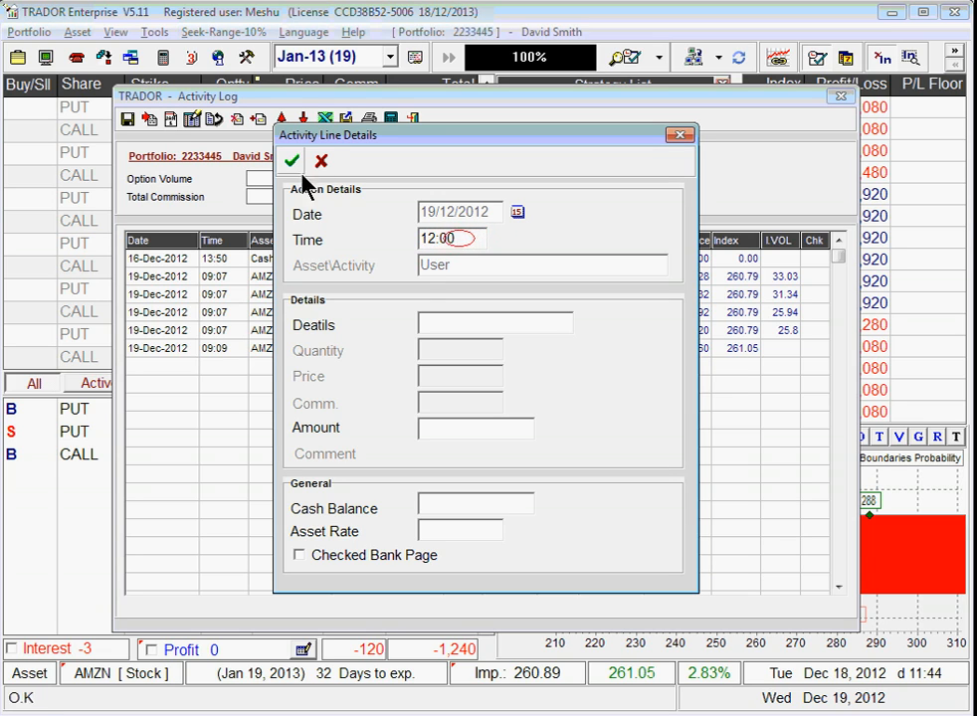
click(432, 318)
text(D)
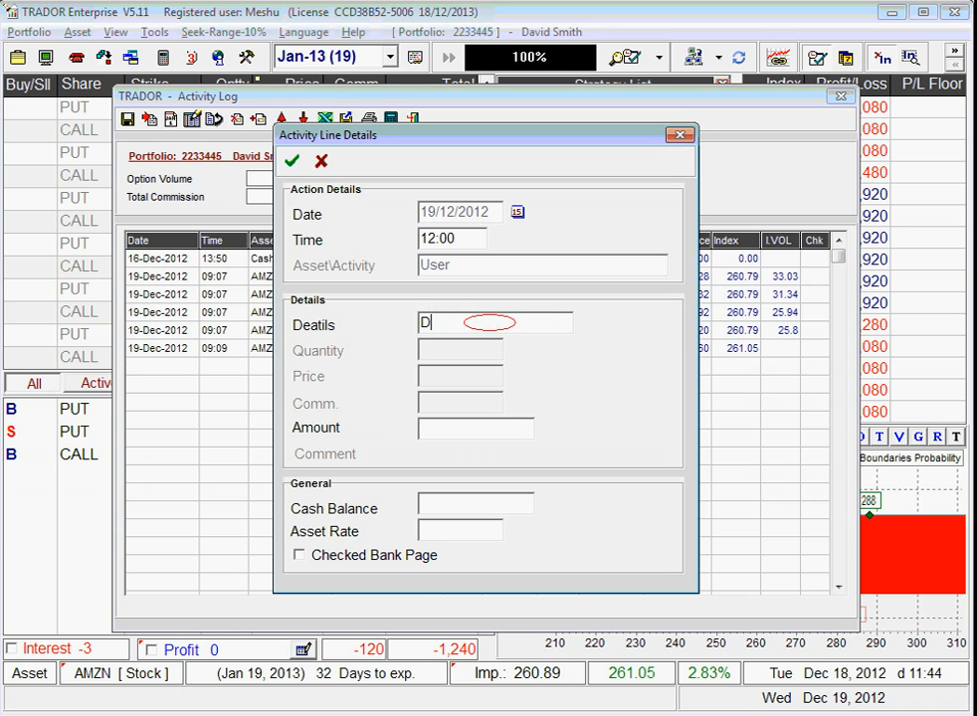
text(eposit)
click(435, 428)
text(10)
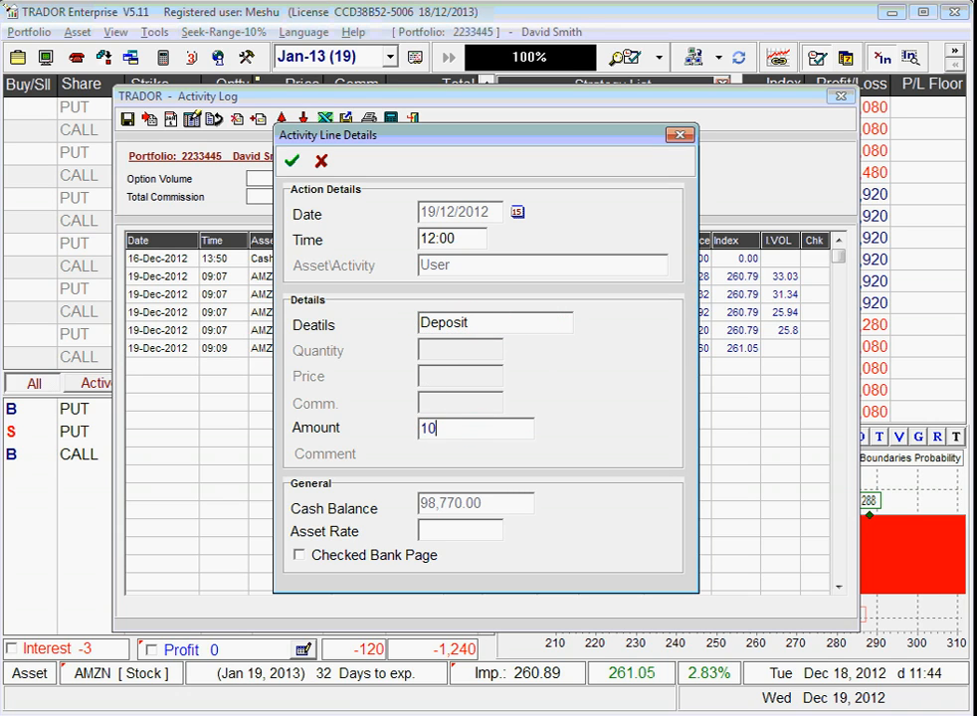
text(000)
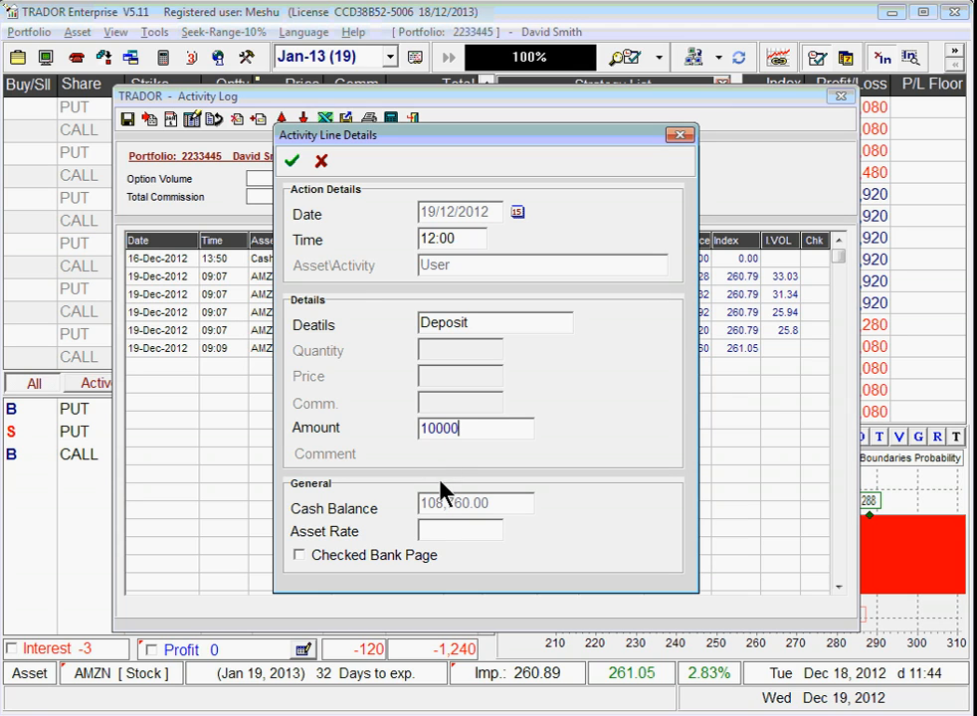
click(291, 162)
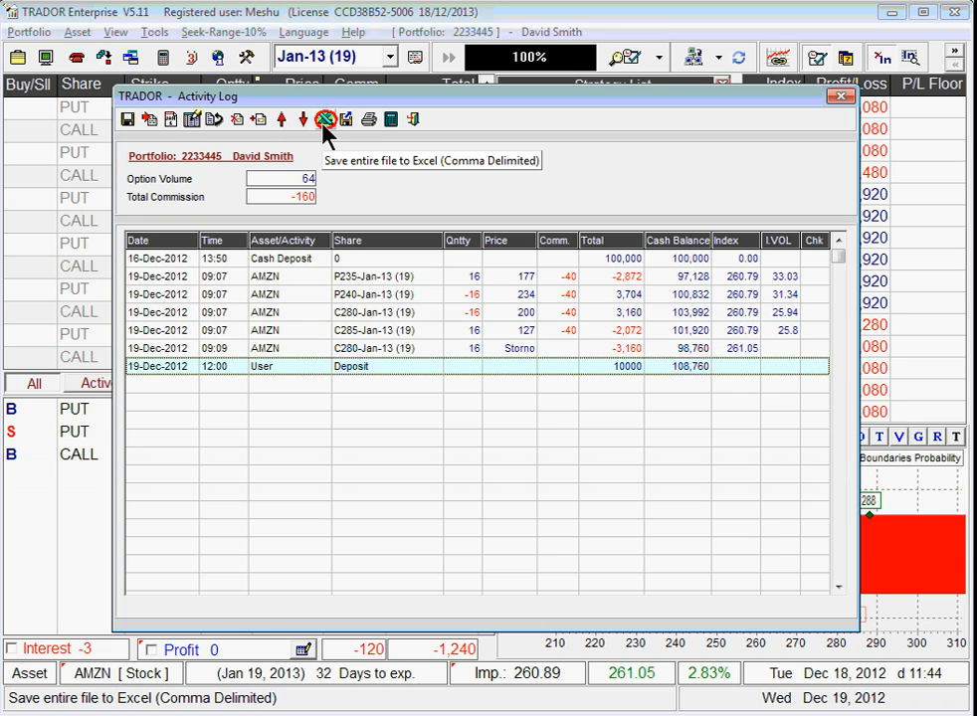
click(223, 350)
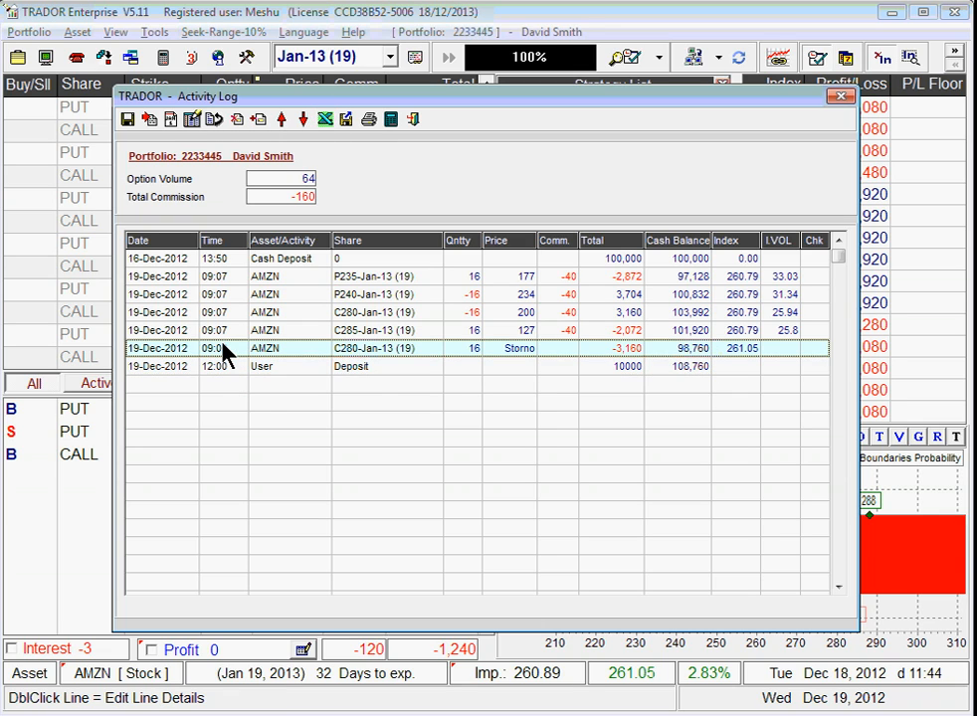
click(228, 370)
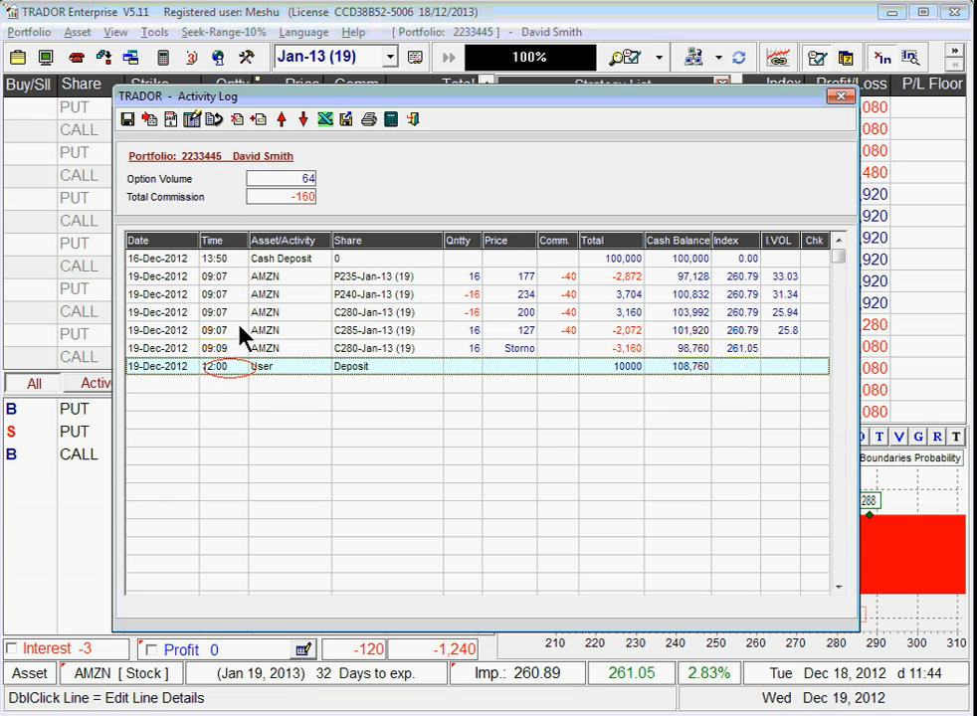
double_click(230, 368)
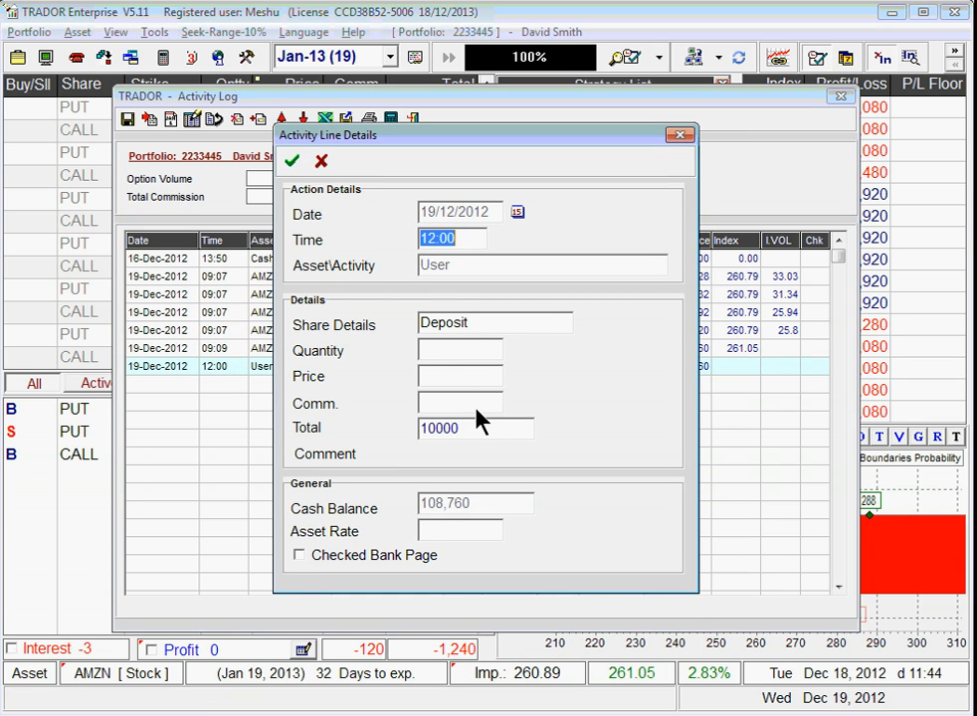
key(Escape)
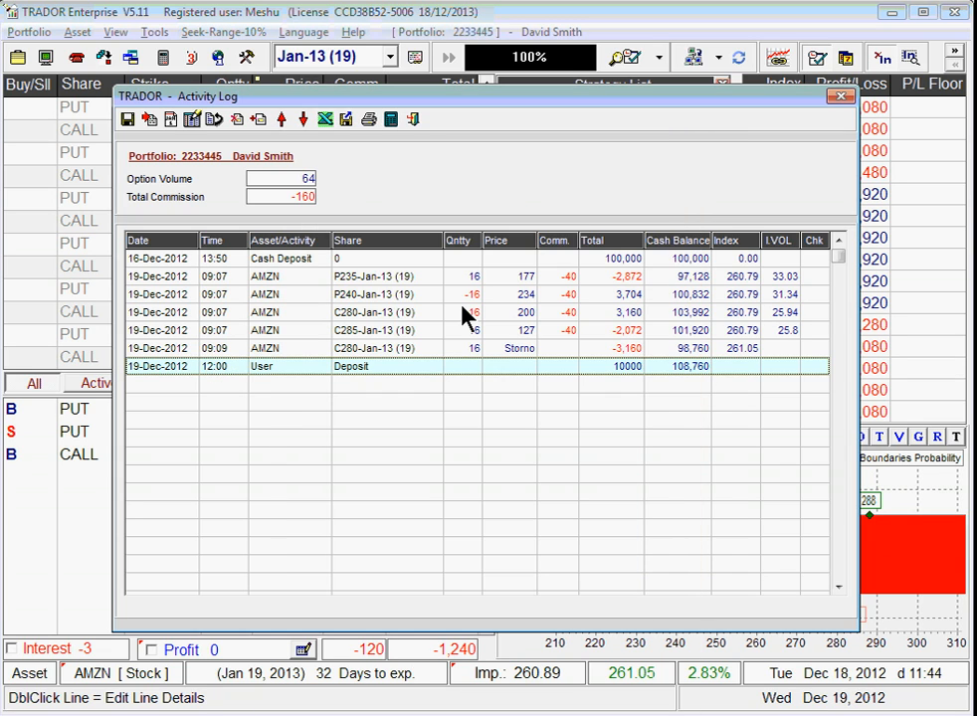
Step: Close the Activity Log, save the activity file, and cancel Portfolio Properties
click(415, 119)
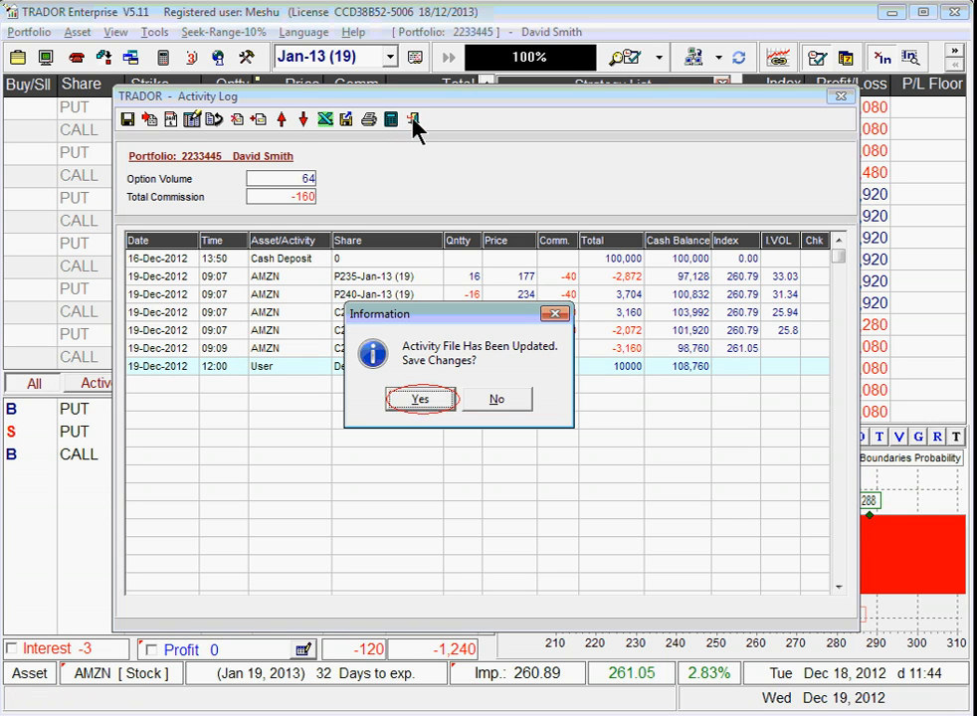
click(423, 402)
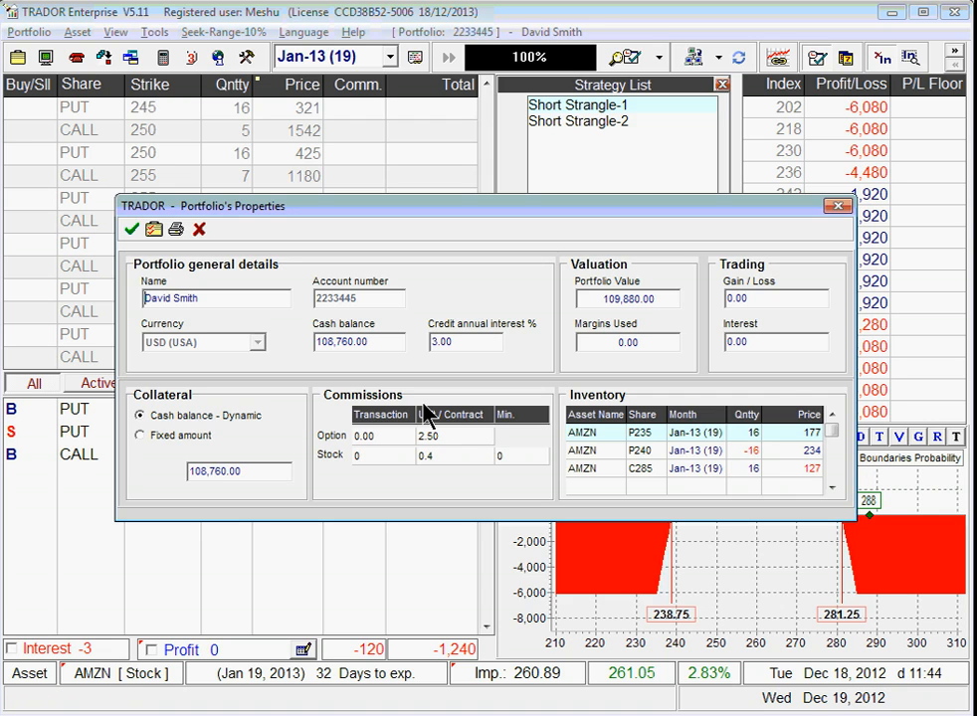
click(202, 232)
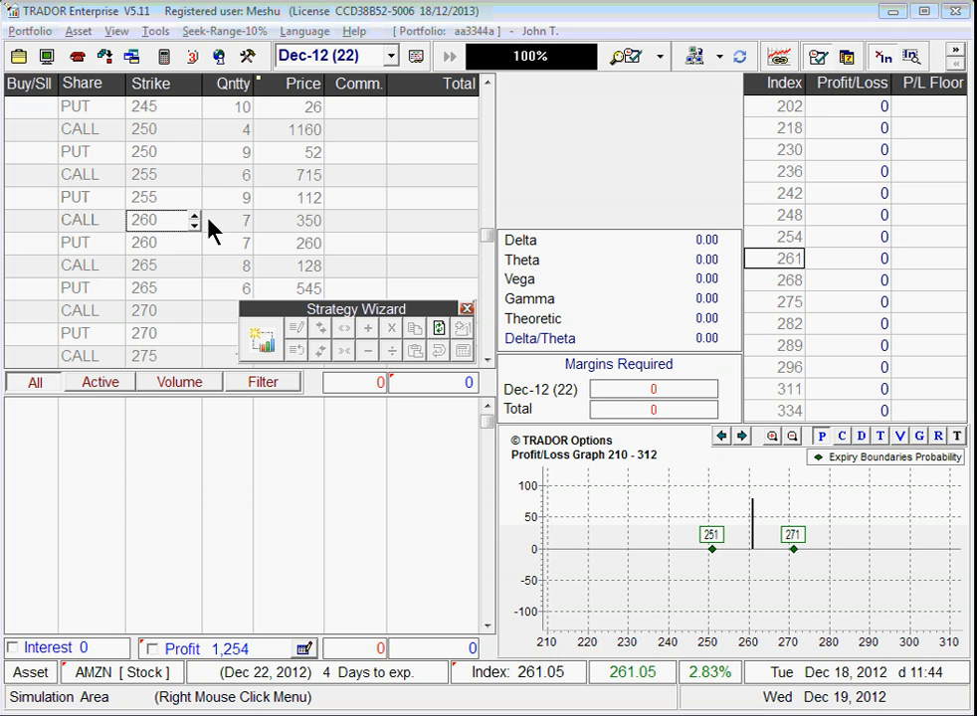
Step: Tick 'Save market prices for history view' on the Market-Link tab of Config and Info
click(249, 57)
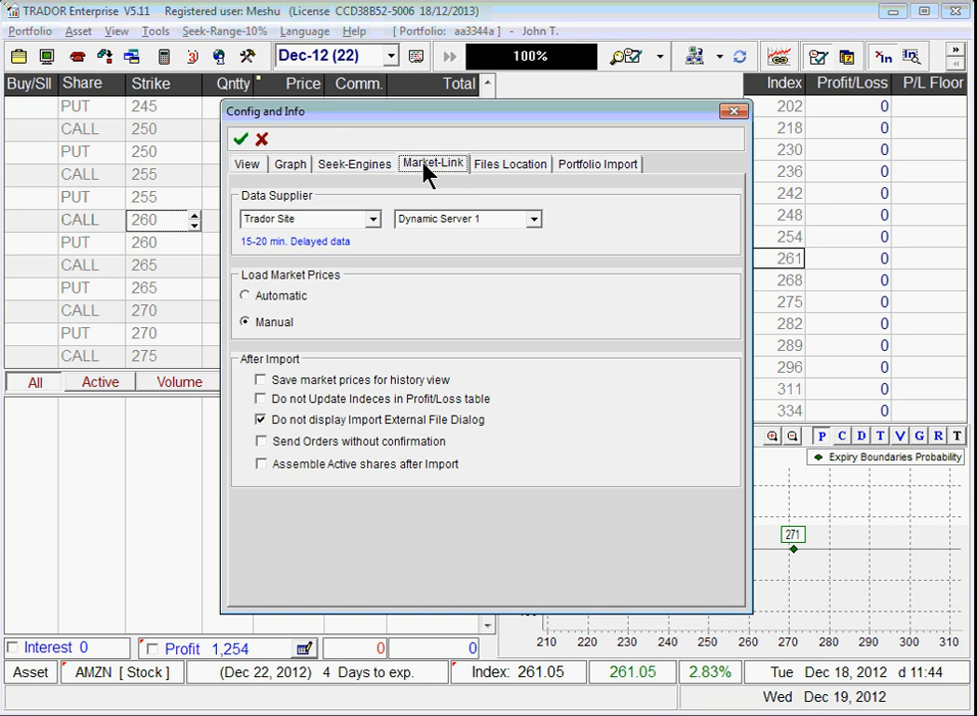
click(261, 380)
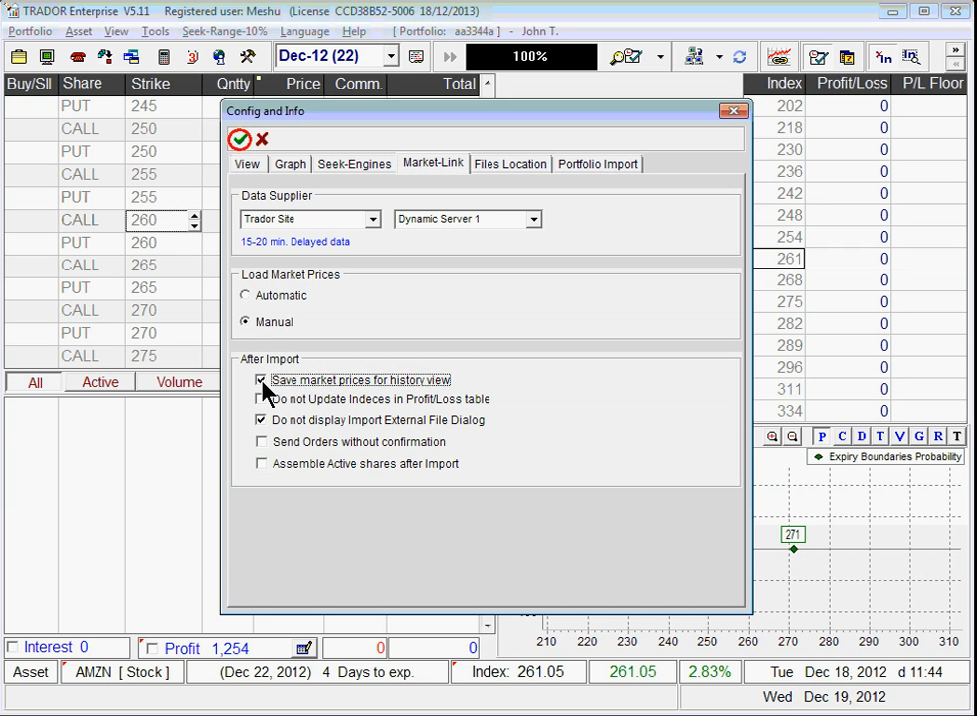
click(240, 141)
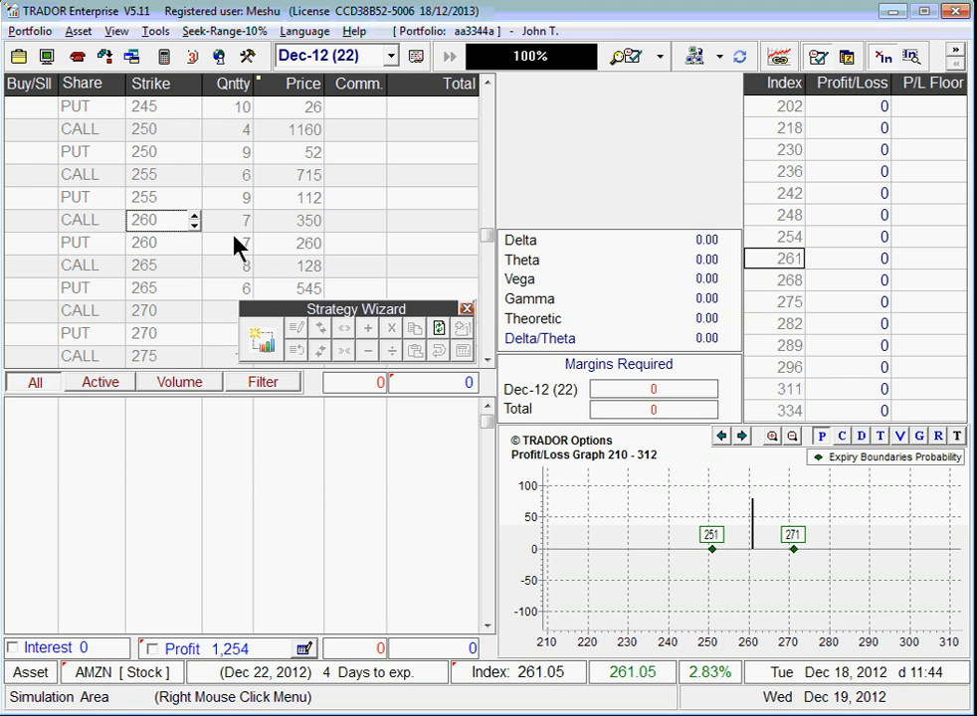
Step: Switch the data supplier to History View and simulate from the 04/10/2012 18:06:14 snapshot
click(719, 57)
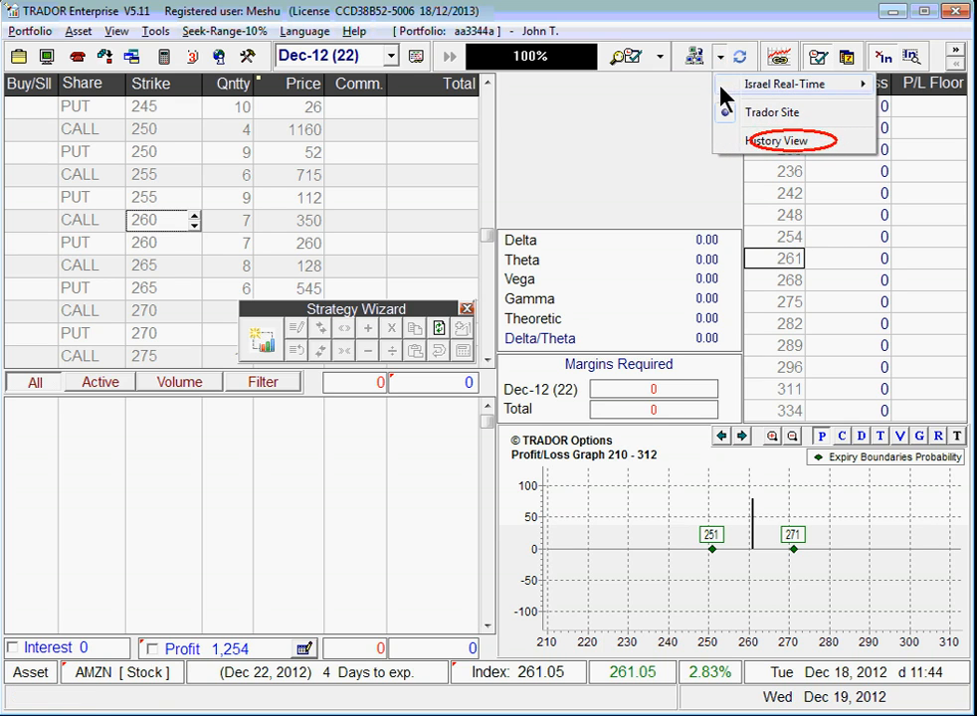
click(727, 144)
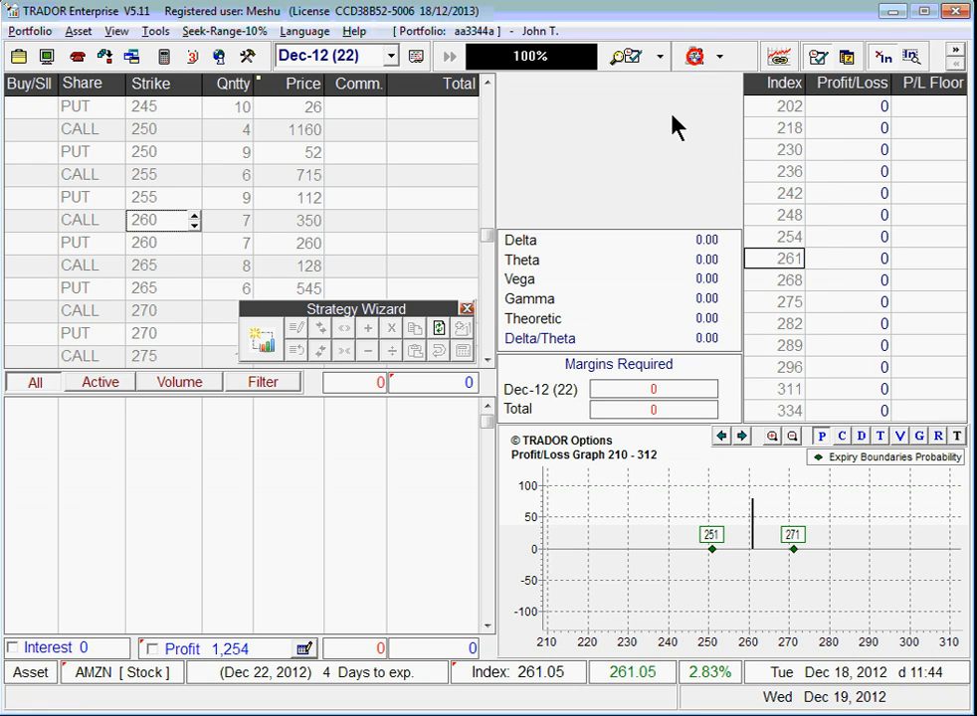
click(694, 57)
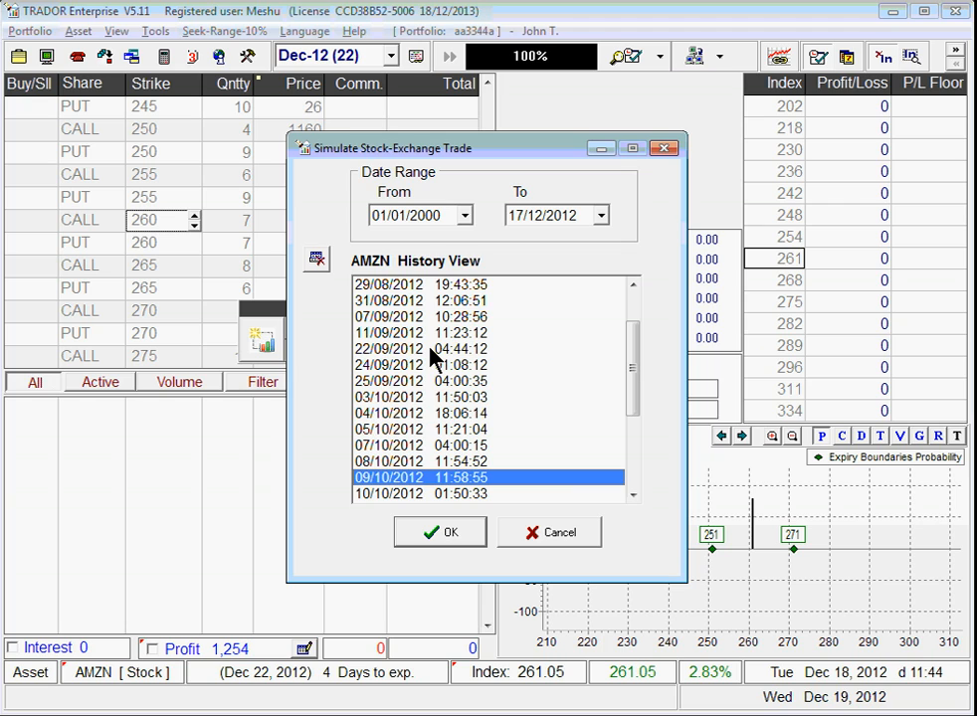
click(410, 414)
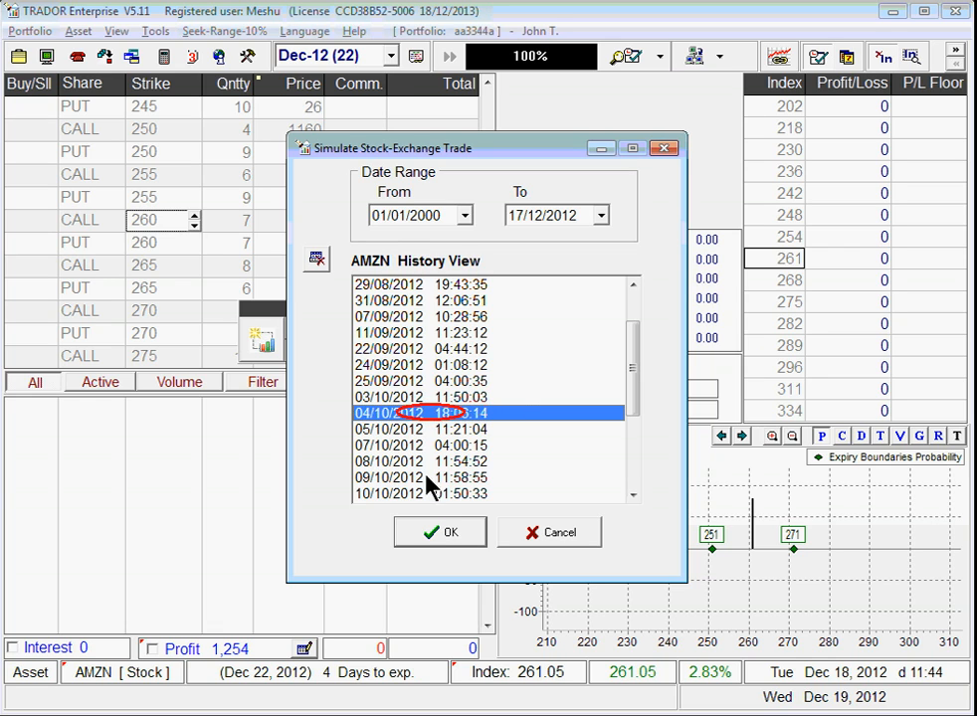
click(433, 535)
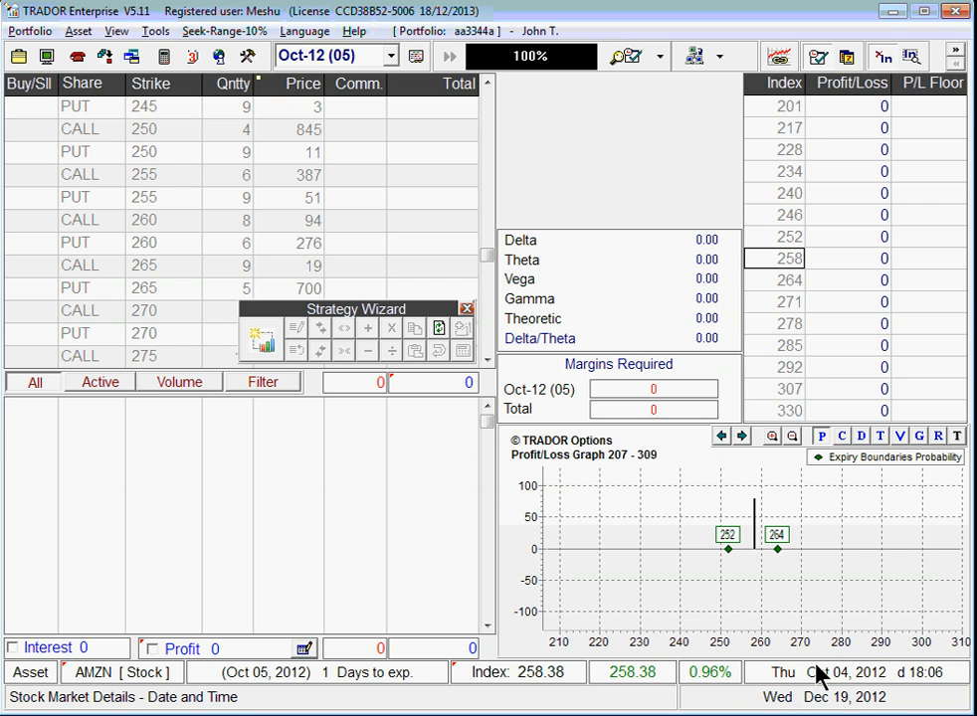
Step: Create a Long Cylinder on the Nov-12 (17) expiry options
click(392, 58)
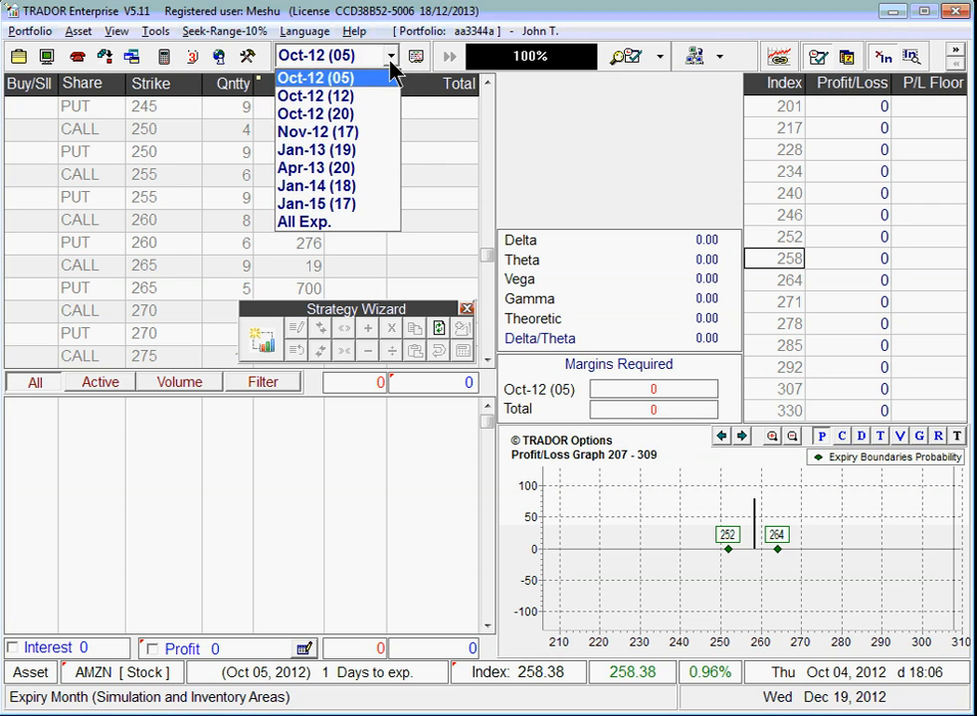
click(365, 133)
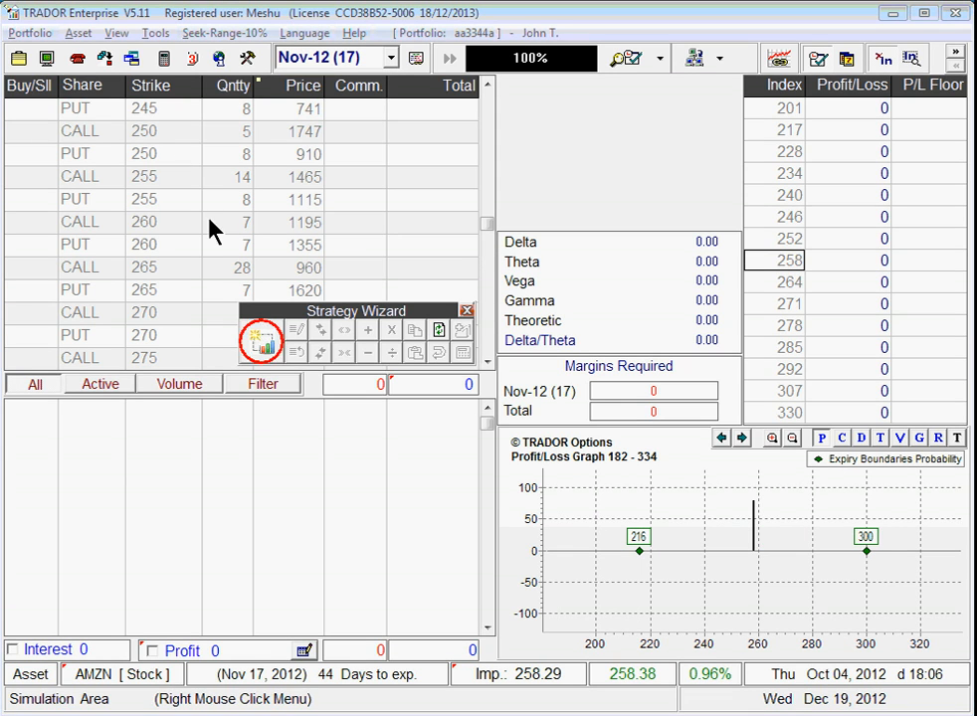
click(263, 343)
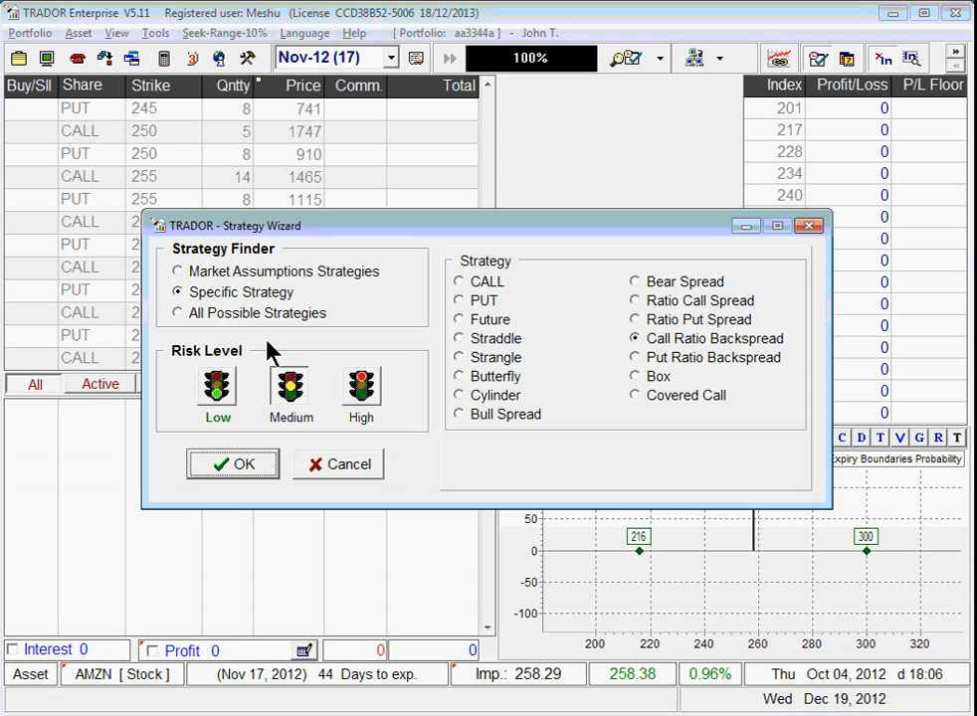
click(472, 396)
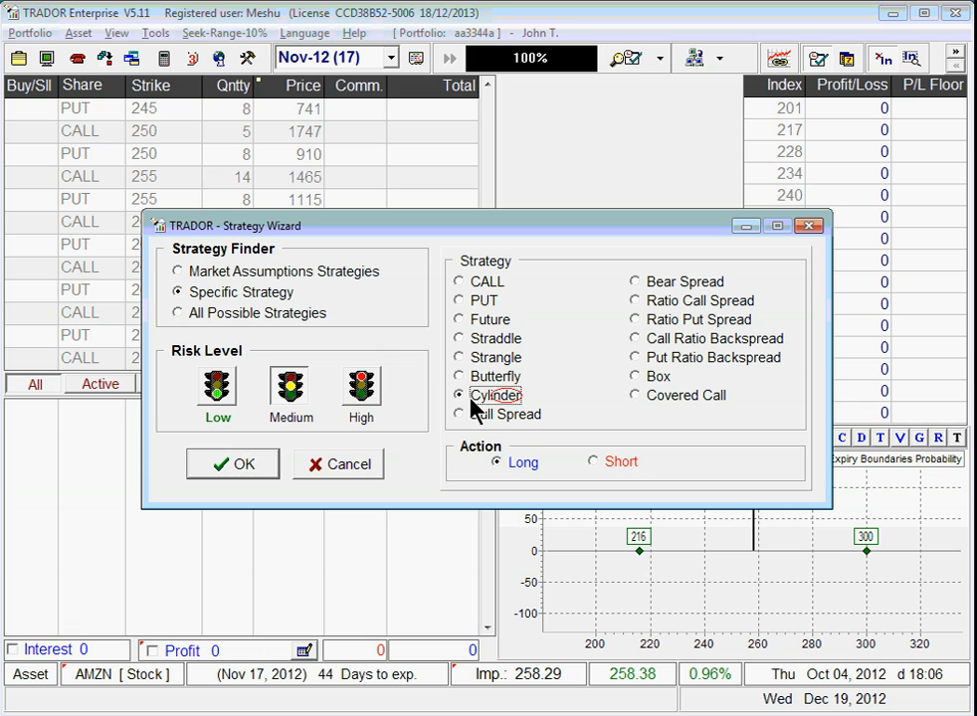
click(235, 475)
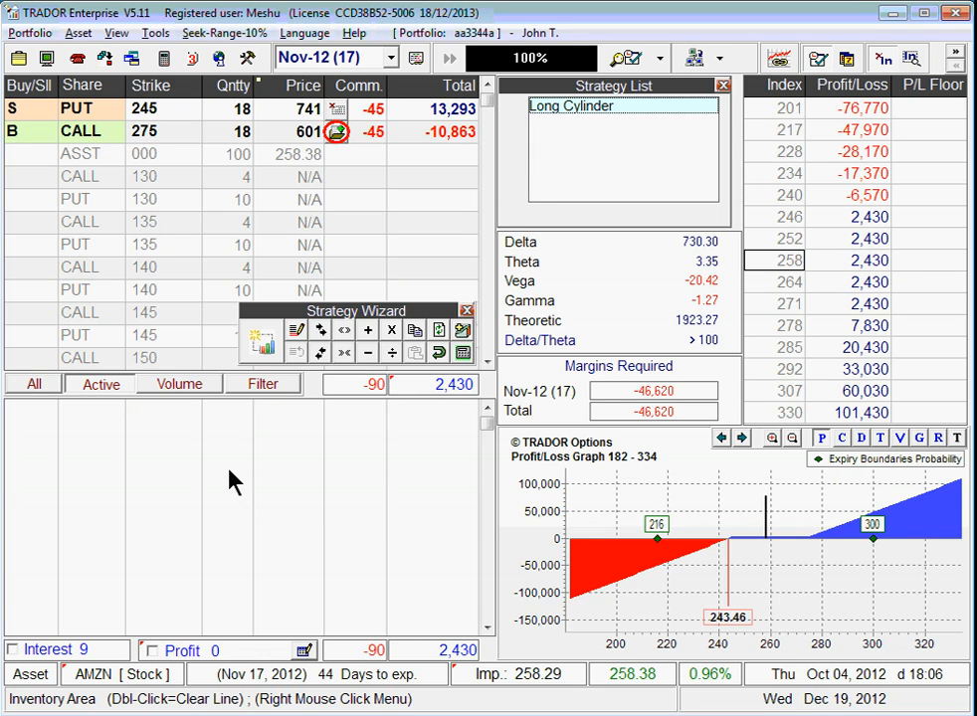
Step: Add the Cylinder's positions to the inventory and store it, confirming the save
click(336, 135)
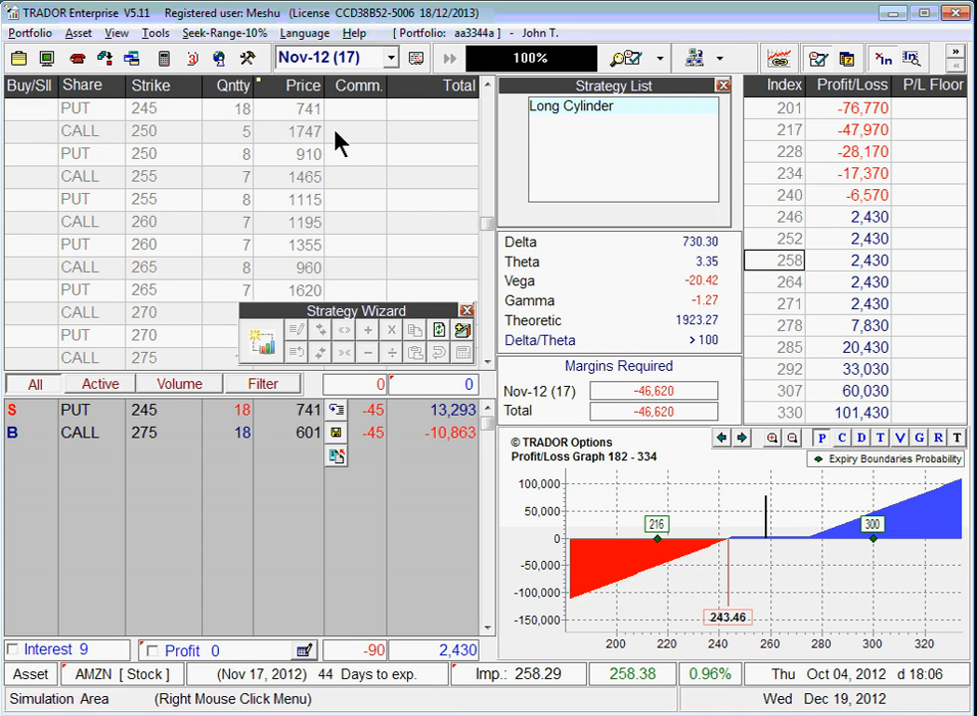
click(335, 435)
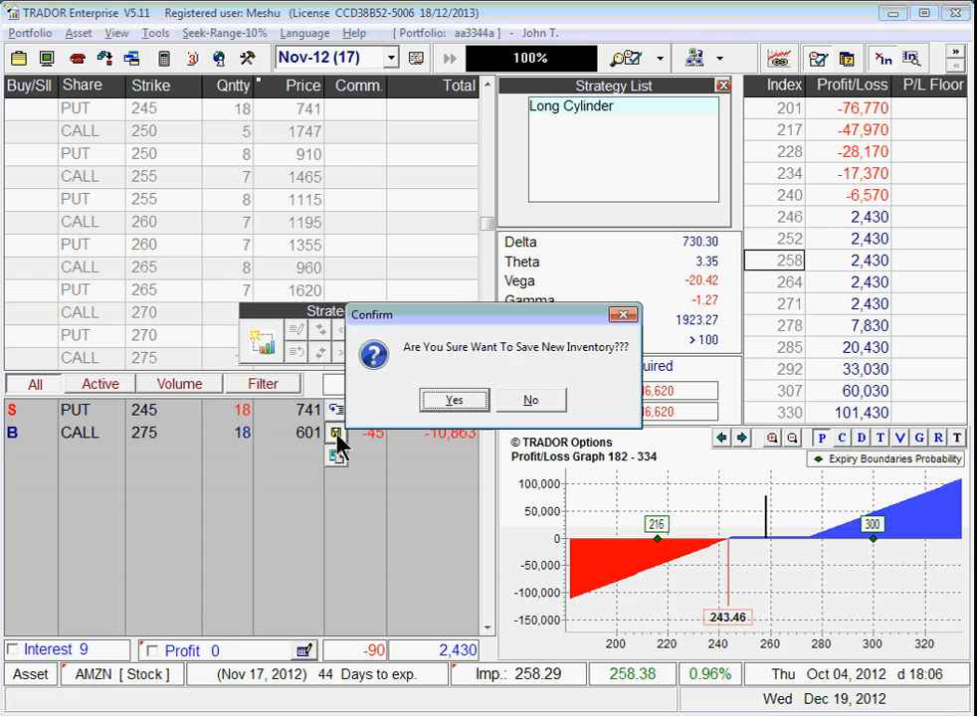
click(445, 401)
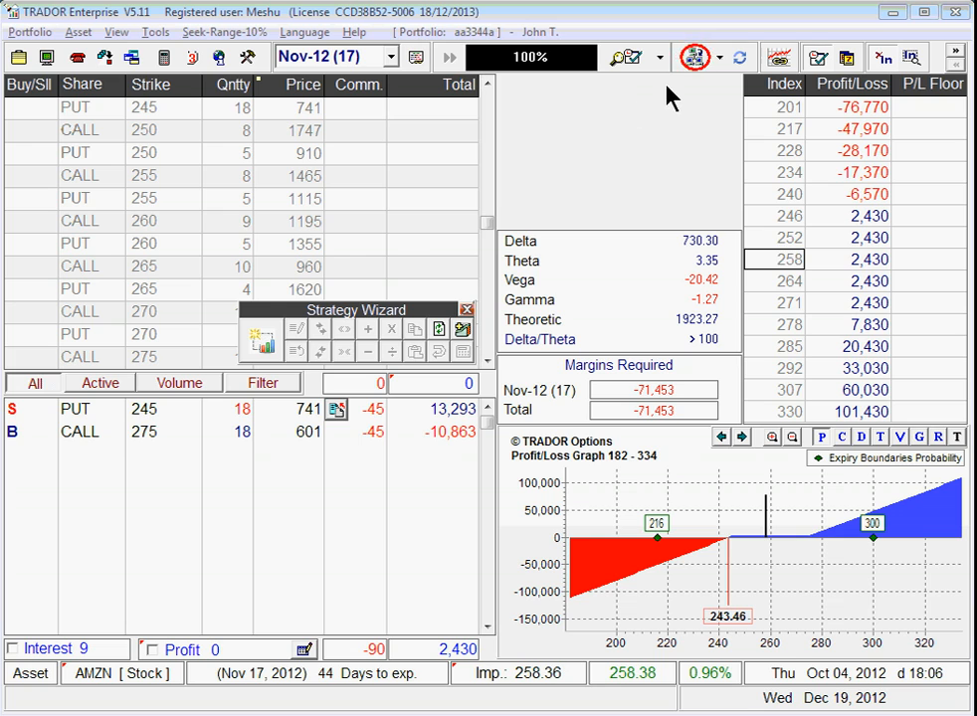
Step: Advance the history simulation to the 13/10/2012 04:00:06 snapshot and review the Cylinder's results
click(691, 60)
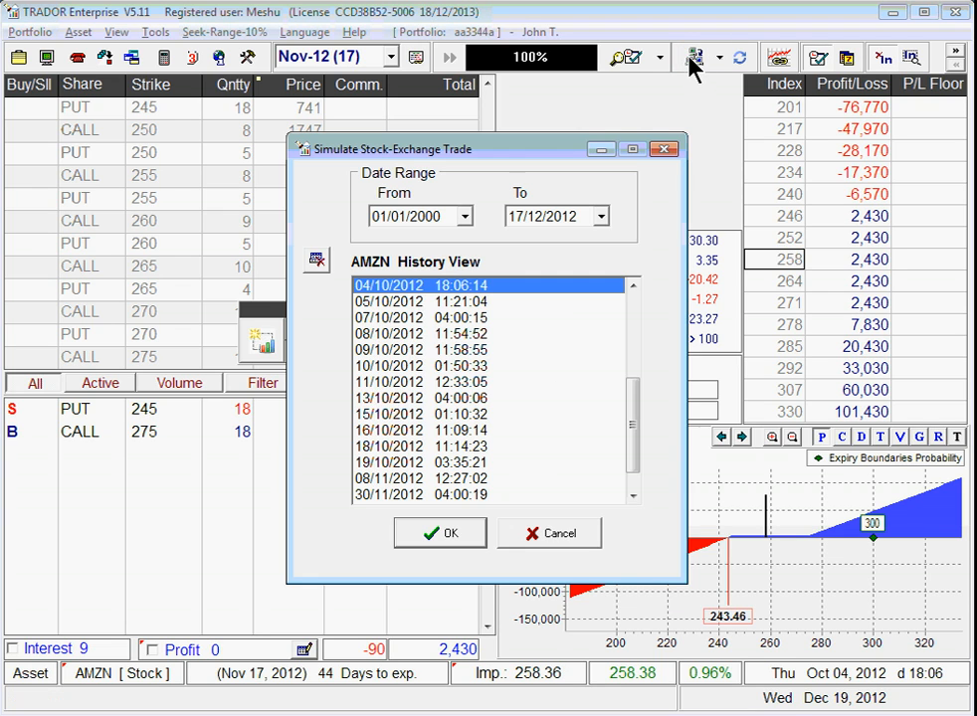
click(382, 399)
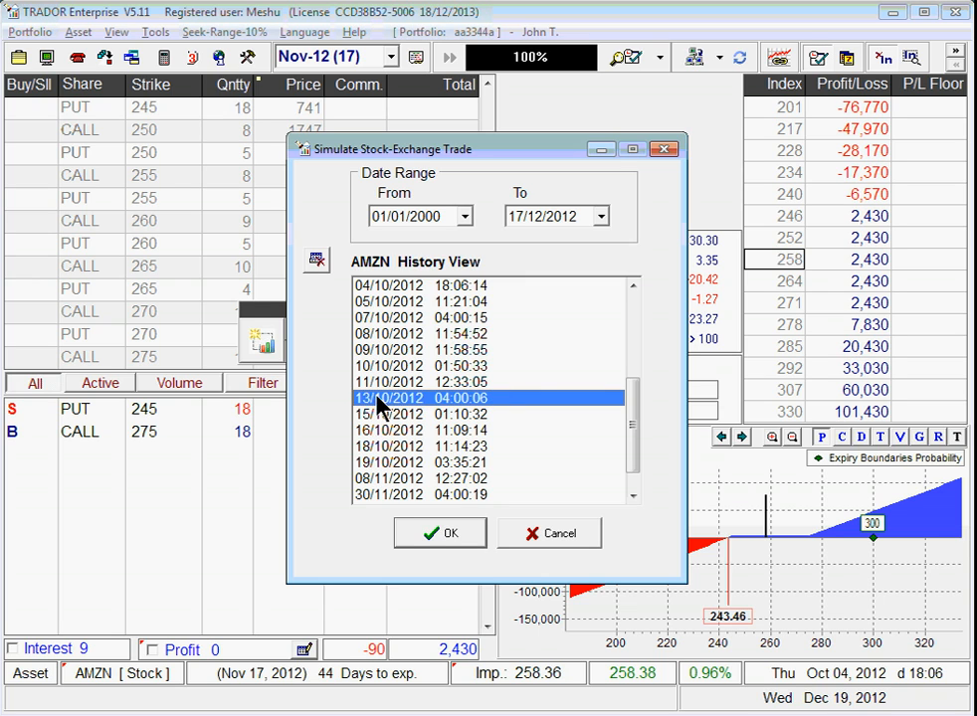
click(442, 534)
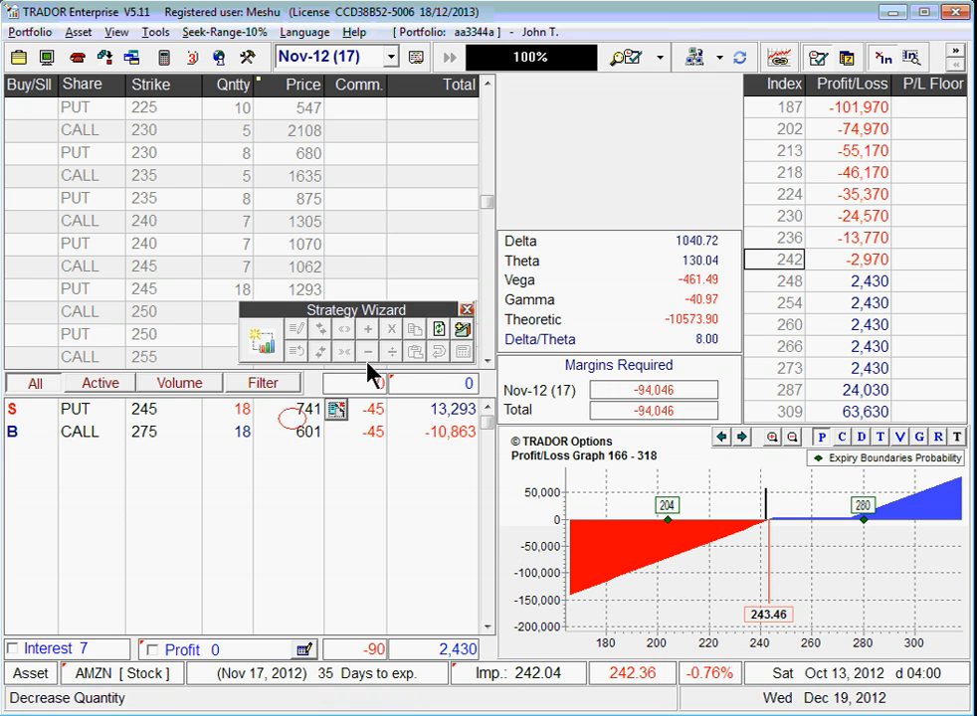
mouse_move(296, 412)
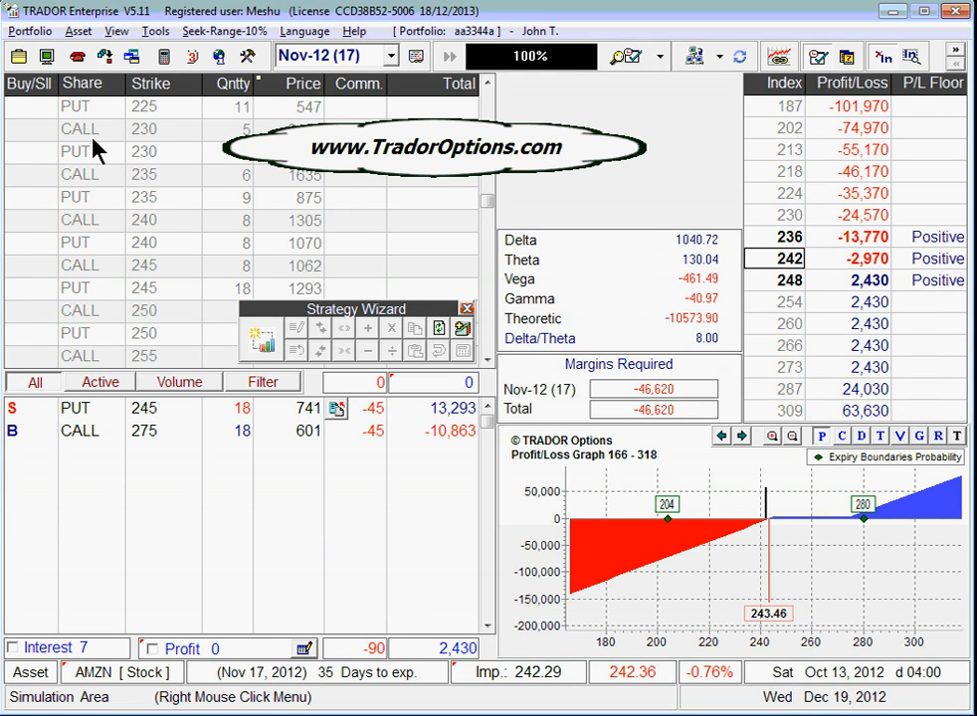
click(112, 219)
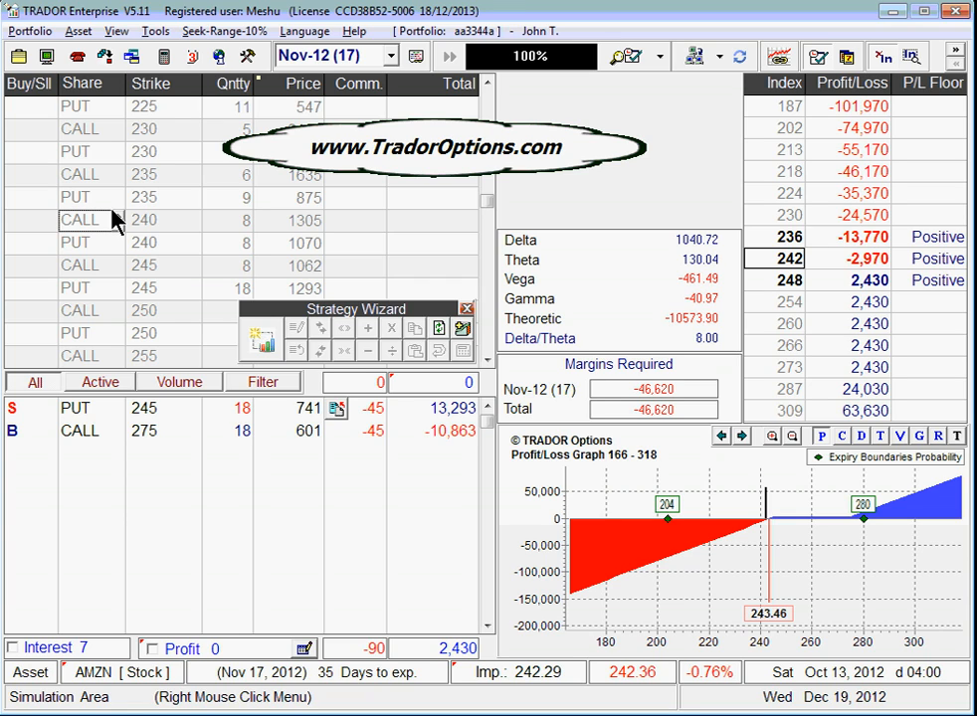